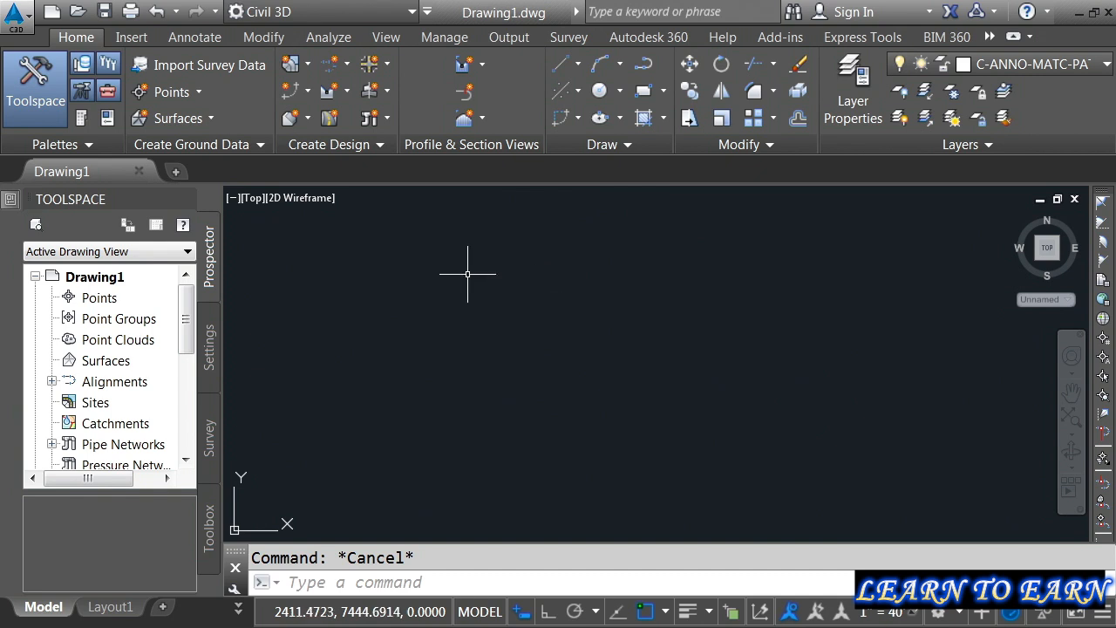
Step: Open the Create Points tools
{"action": "left_click", "coordinate": [200, 92]}
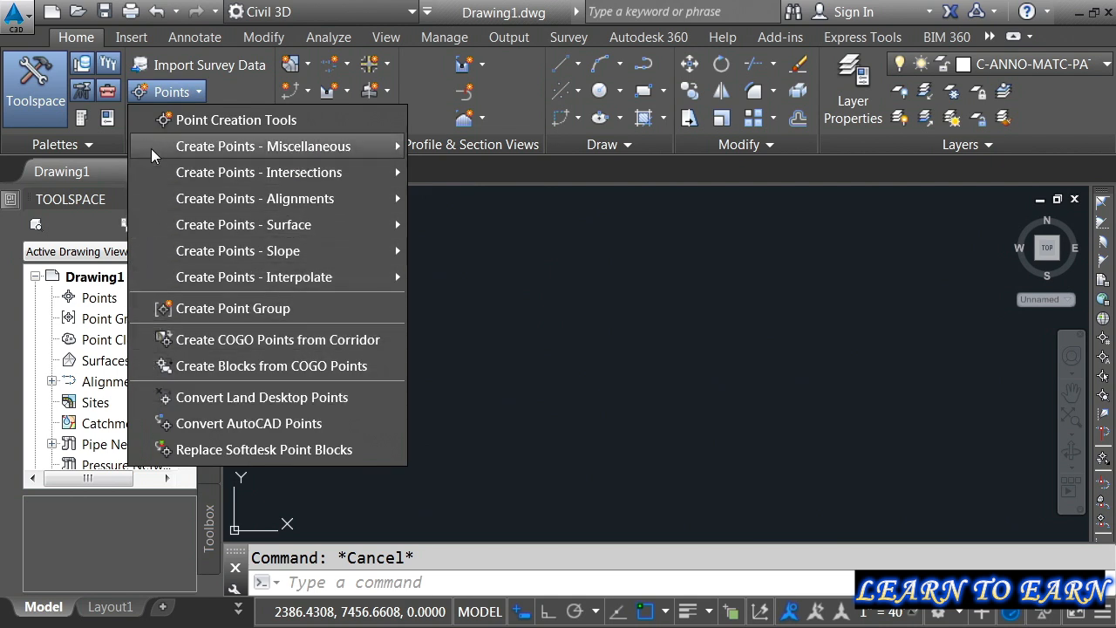
{"action": "left_click", "coordinate": [195, 121]}
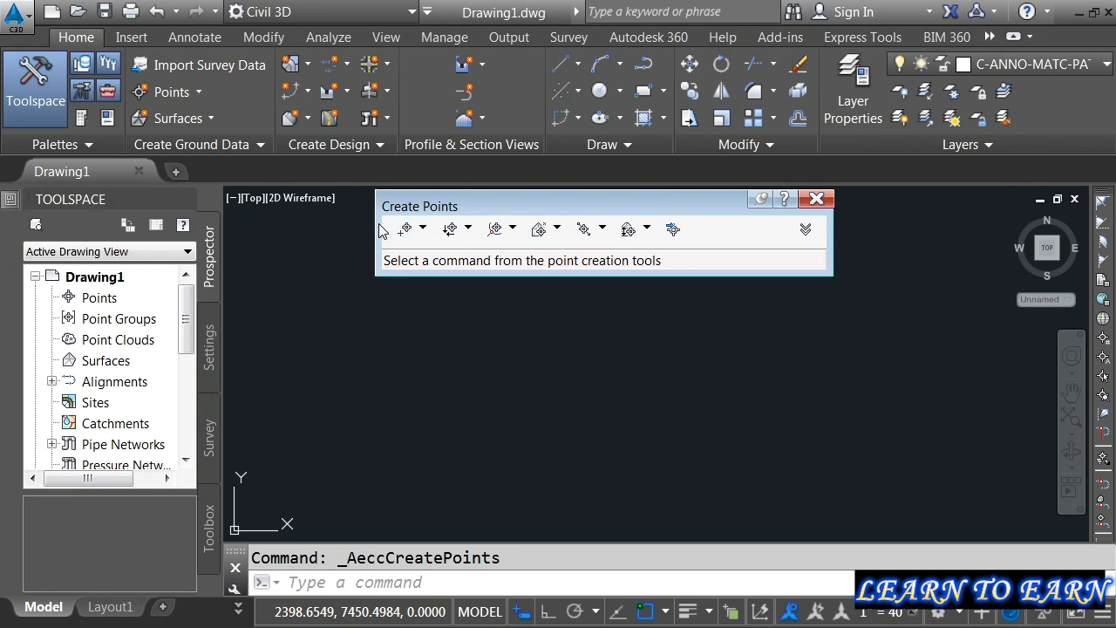
Step: Examine the available point creation methods in each category, from miscellaneous and intersection through alignment, surface, interpolation and slope
{"action": "left_click", "coordinate": [423, 229]}
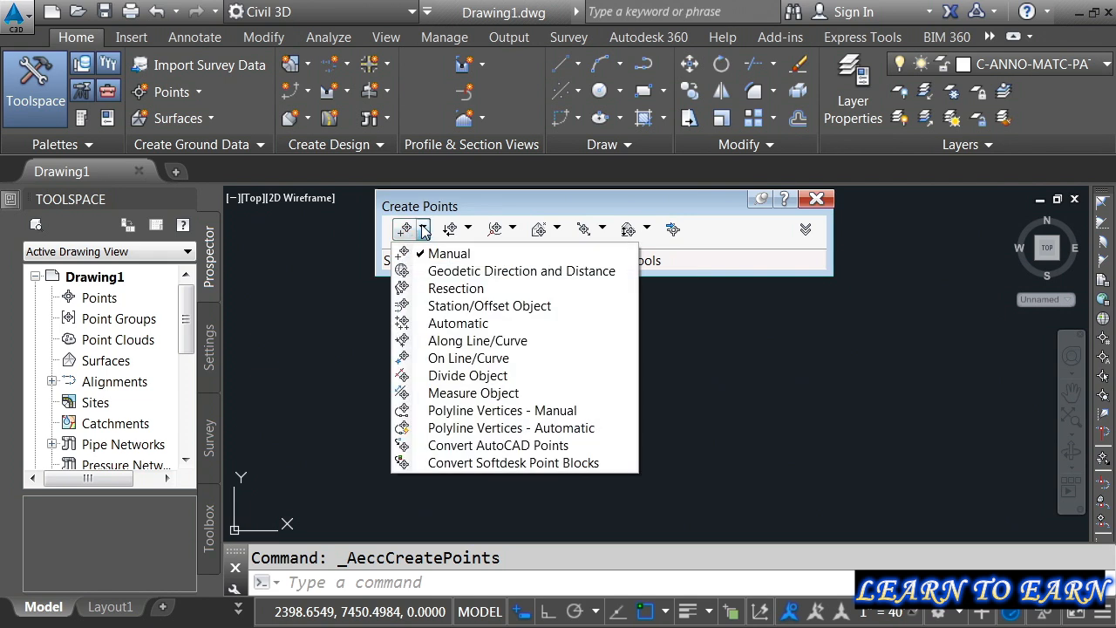
{"action": "left_click", "coordinate": [468, 229]}
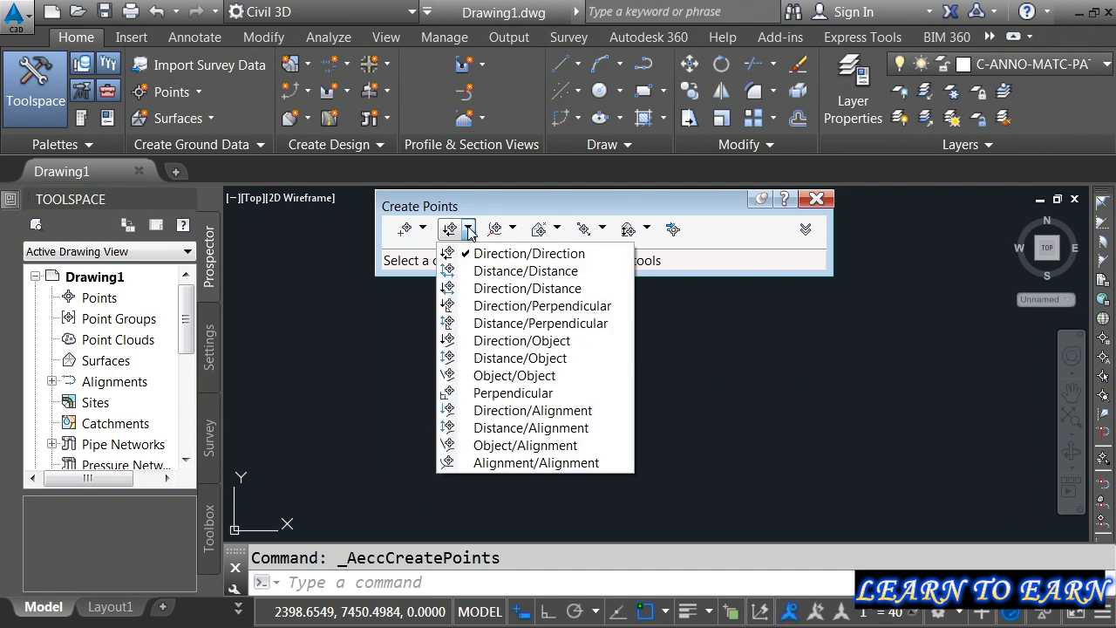
{"action": "left_click", "coordinate": [513, 228]}
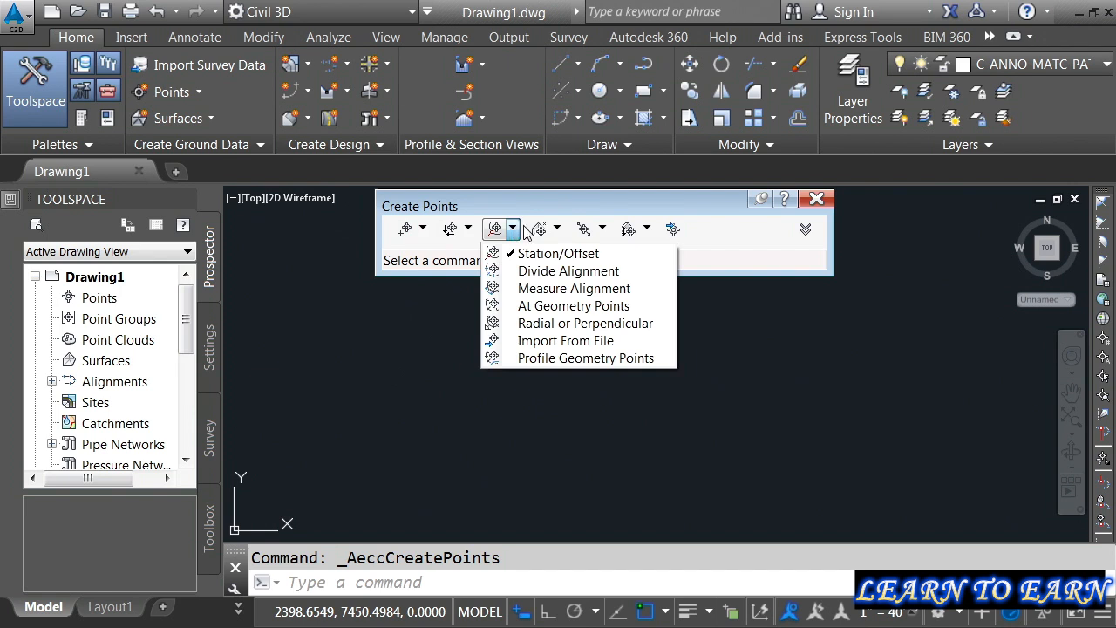
{"action": "left_click", "coordinate": [558, 229]}
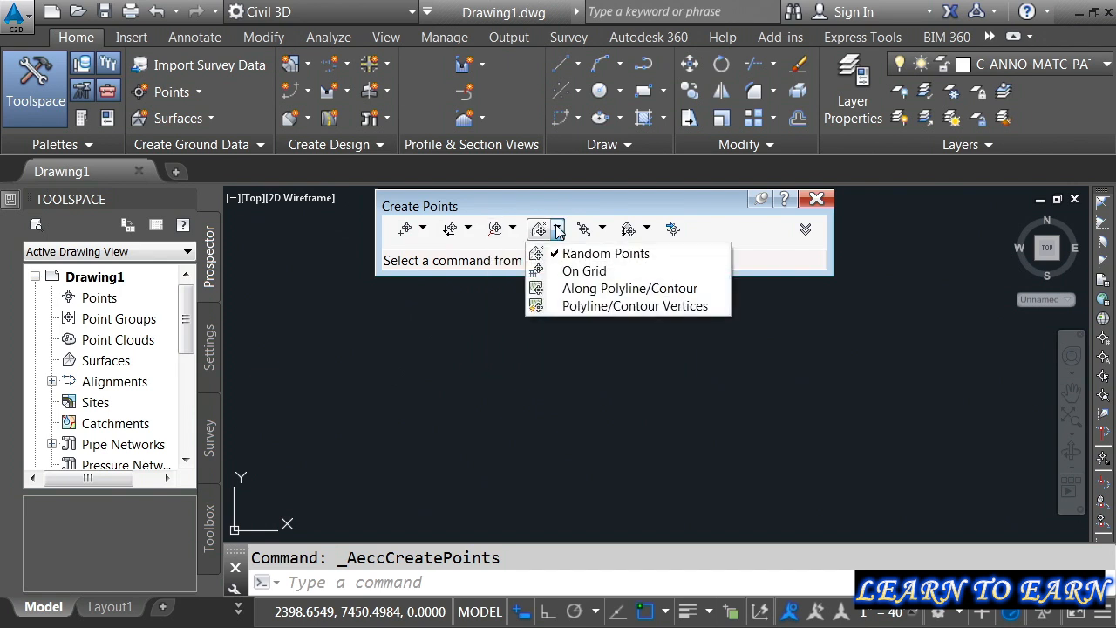
{"action": "left_click", "coordinate": [604, 229]}
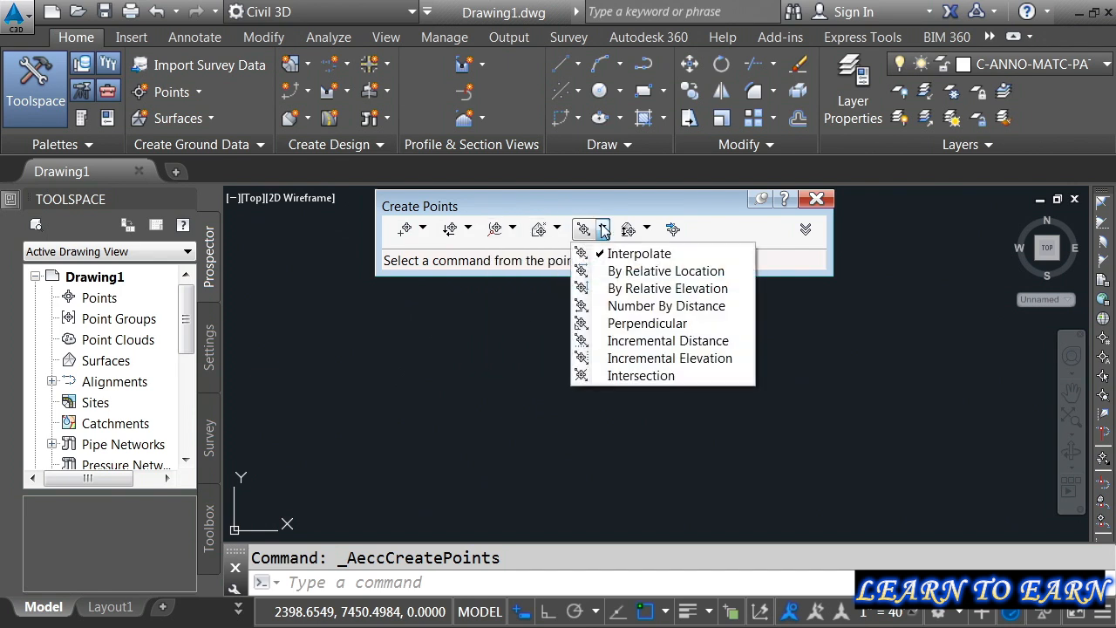
{"action": "left_click", "coordinate": [647, 229]}
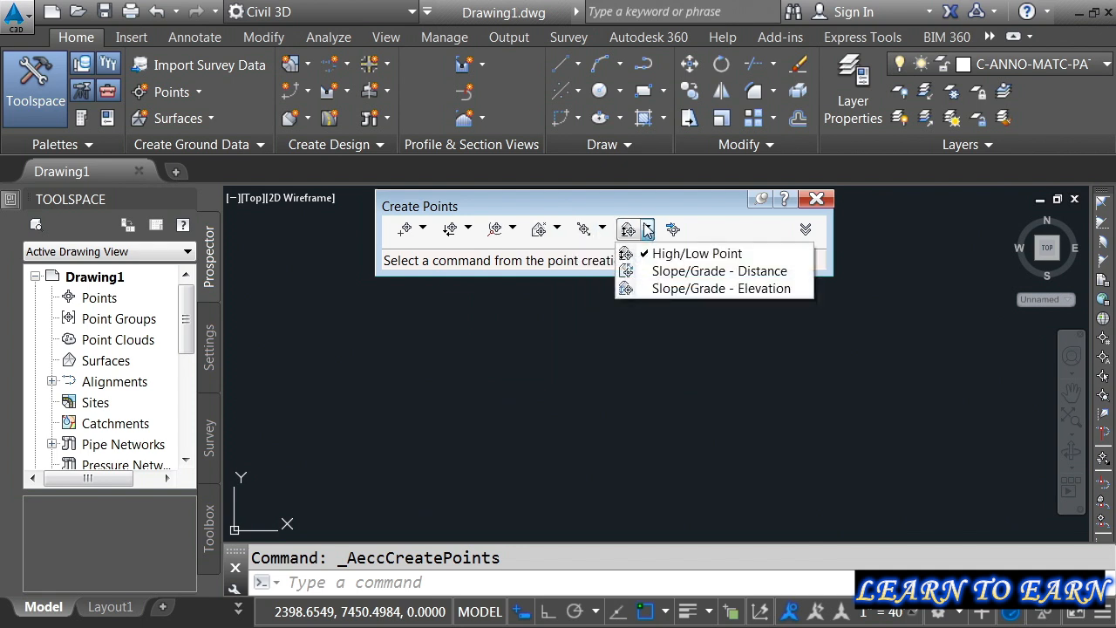
{"action": "left_click", "coordinate": [631, 209]}
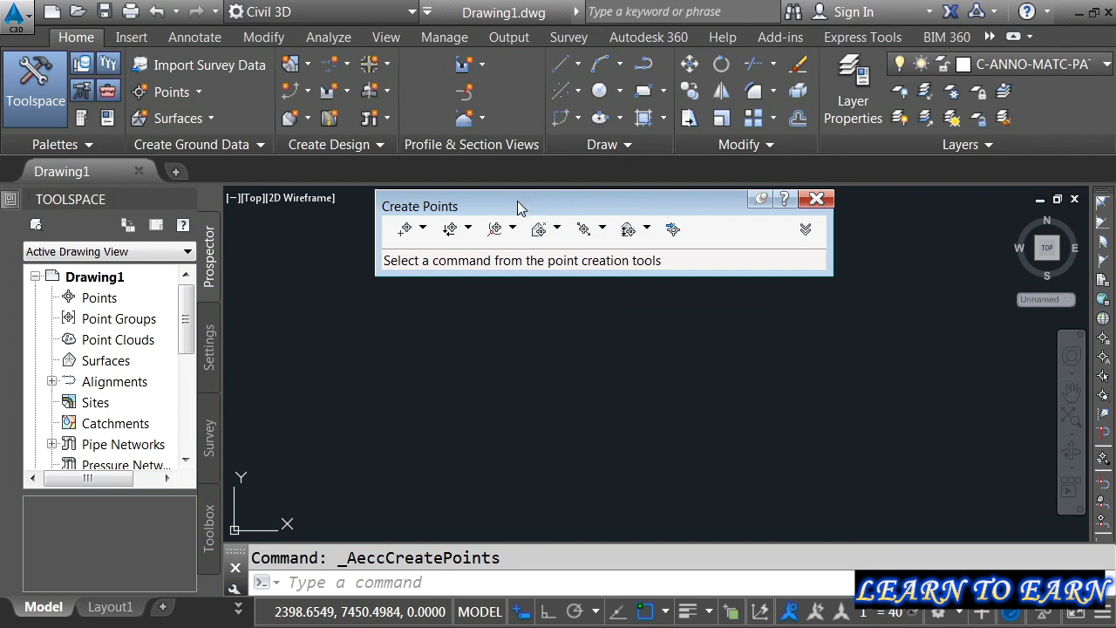
Step: Create a manual point at about easting 2401, northing 7432 with description GR and elevation 300
{"action": "left_click", "coordinate": [404, 229]}
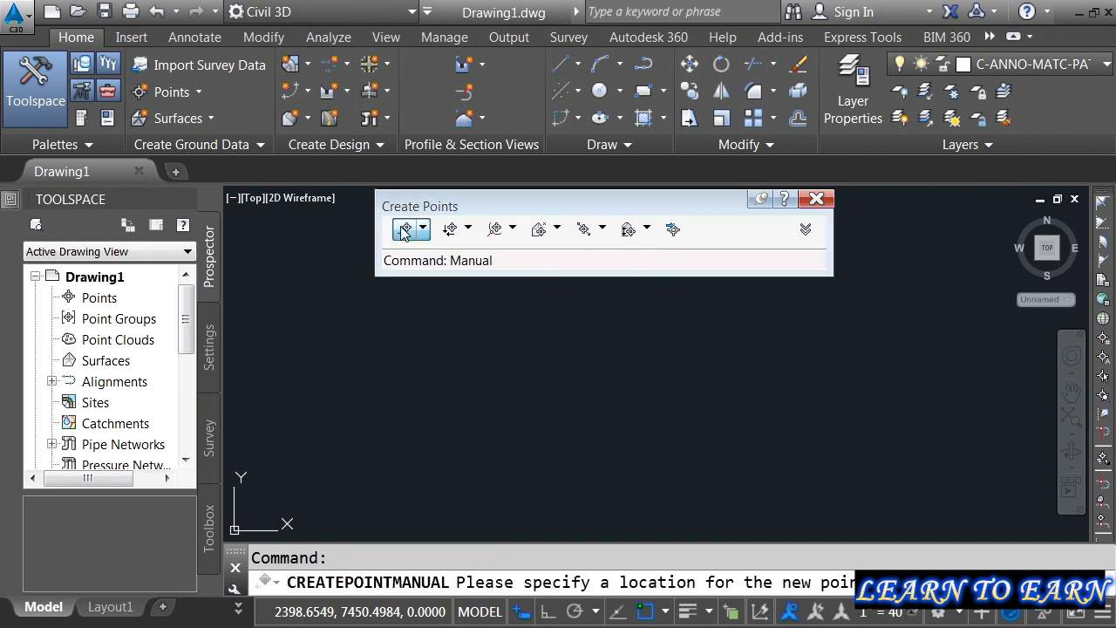
{"action": "left_click", "coordinate": [392, 366]}
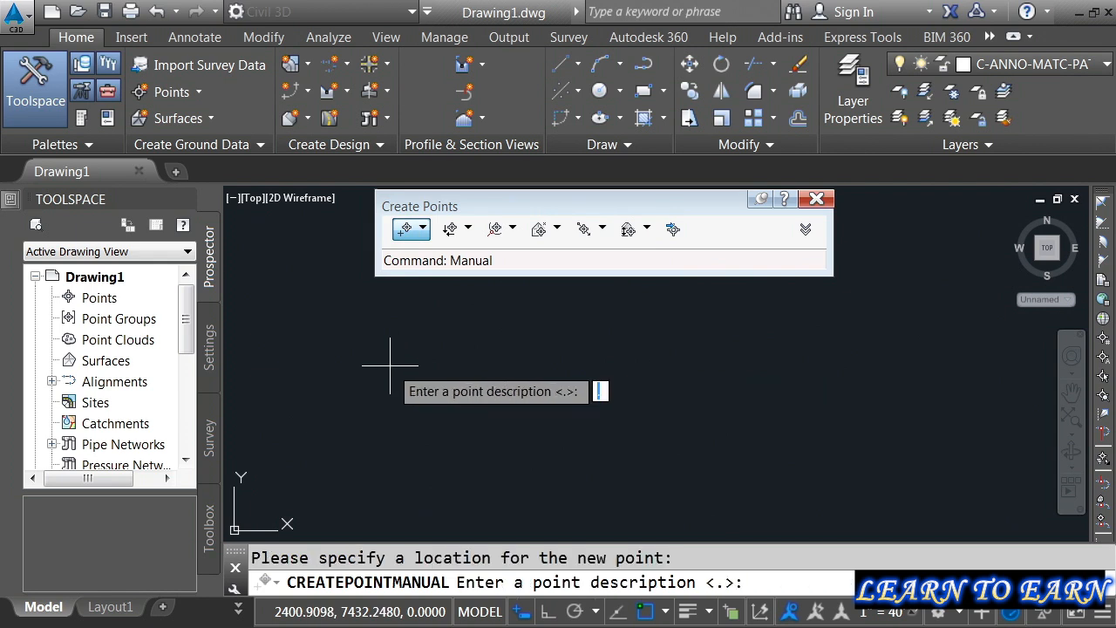
{"action": "type", "text": "GR"}
{"action": "key", "text": "Return"}
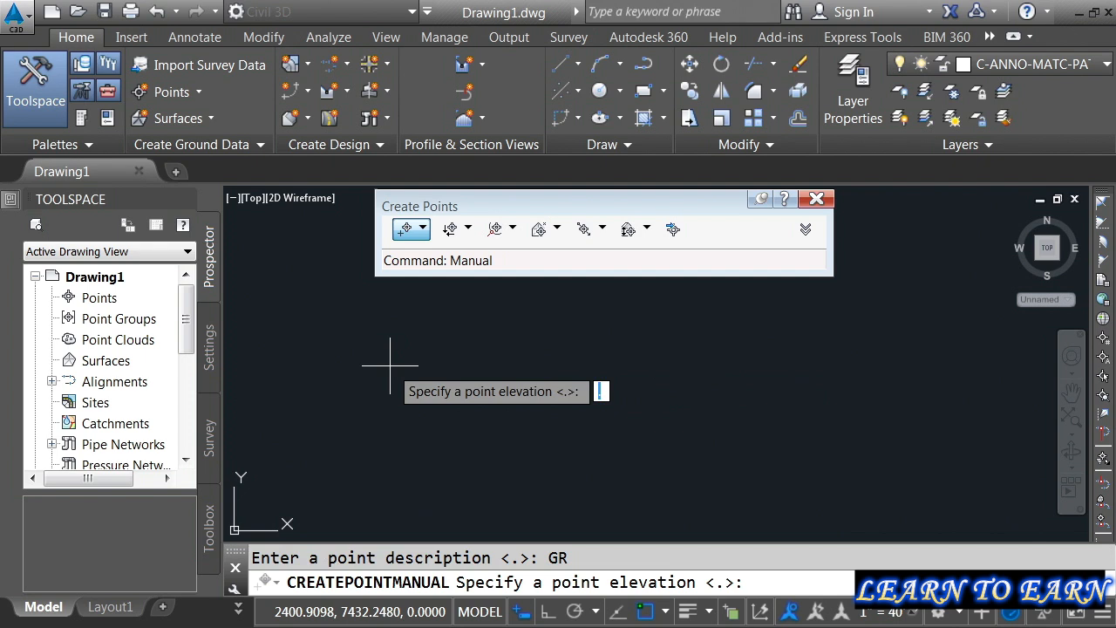
{"action": "type", "text": "300"}
{"action": "key", "text": "Return"}
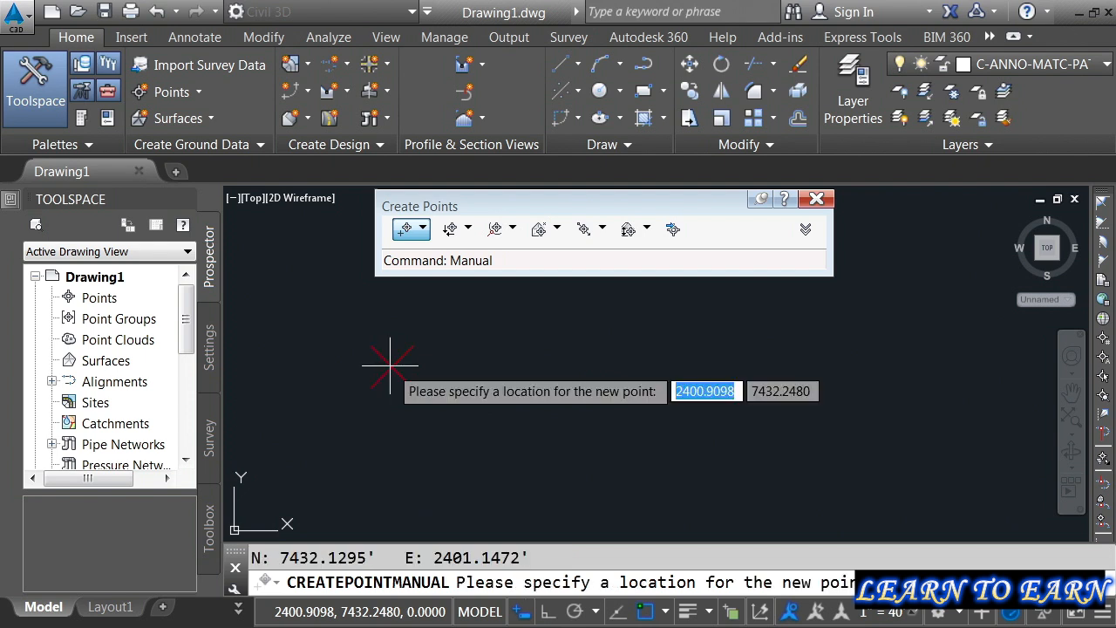
{"action": "key", "text": "Escape"}
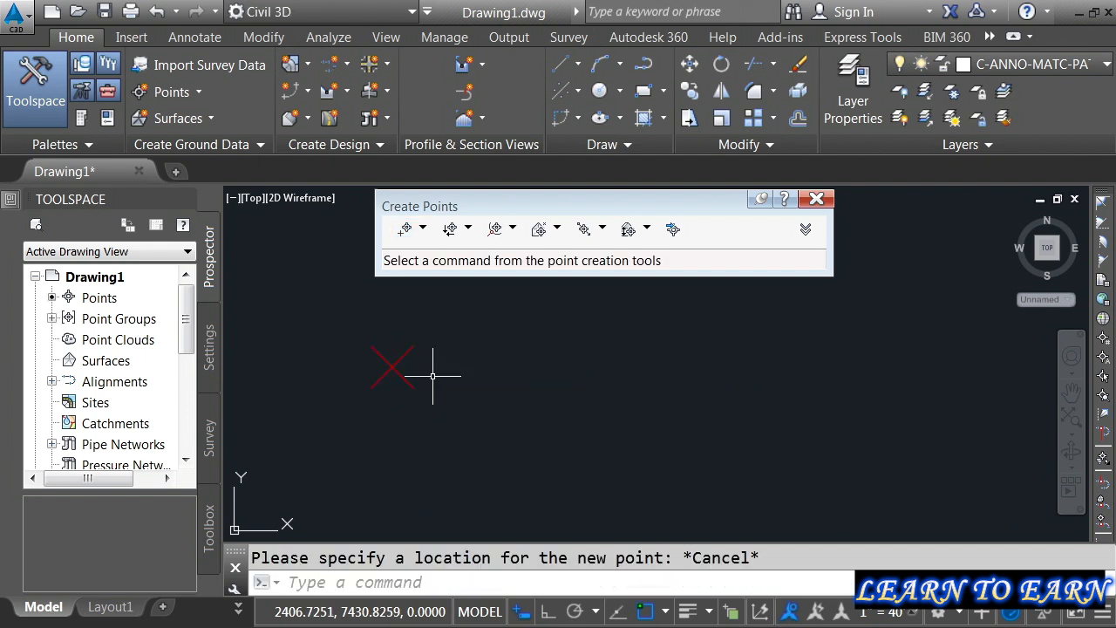
Step: Display the drawing's point list to examine the new GR point's entry
{"action": "scroll", "coordinate": [381, 347], "scroll_direction": "up", "scroll_amount": 3}
{"action": "middle_click_drag", "start_coordinate": [452, 417], "coordinate": [479, 403]}
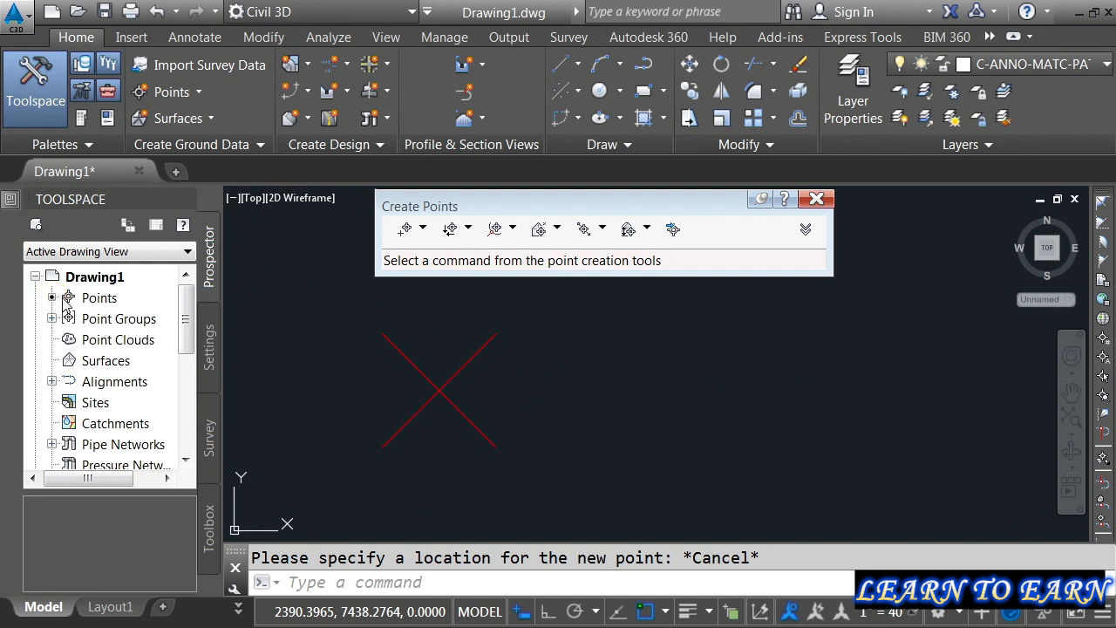
{"action": "left_click", "coordinate": [98, 298]}
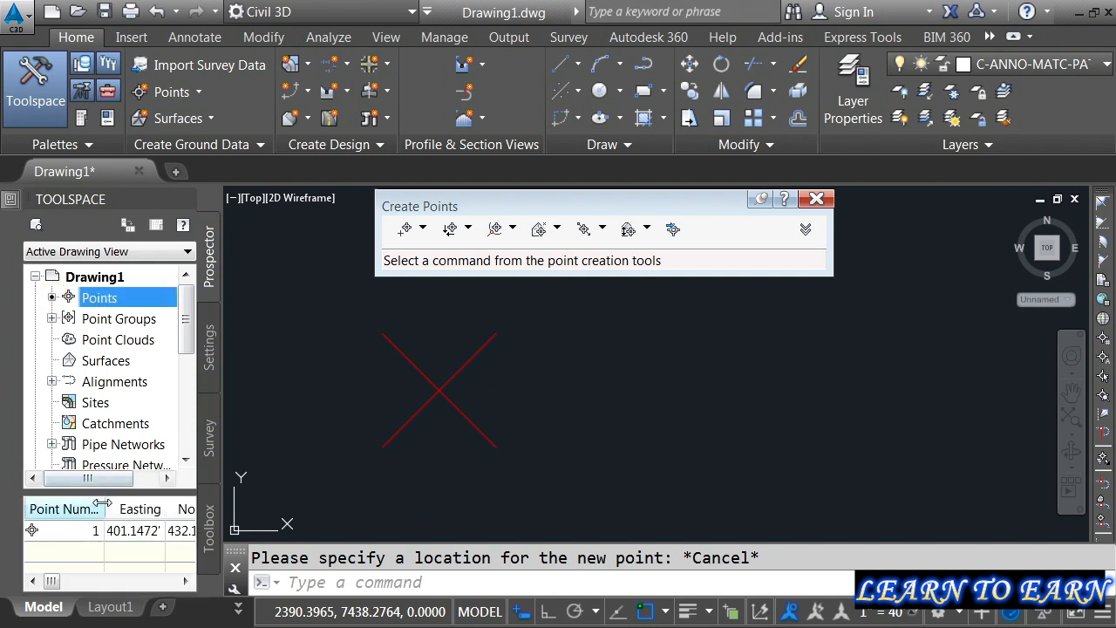
{"action": "mouse_move", "coordinate": [53, 583]}
{"action": "left_mouse_down"}
{"action": "mouse_move", "coordinate": [77, 582]}
{"action": "mouse_move", "coordinate": [50, 586]}
{"action": "left_mouse_up"}
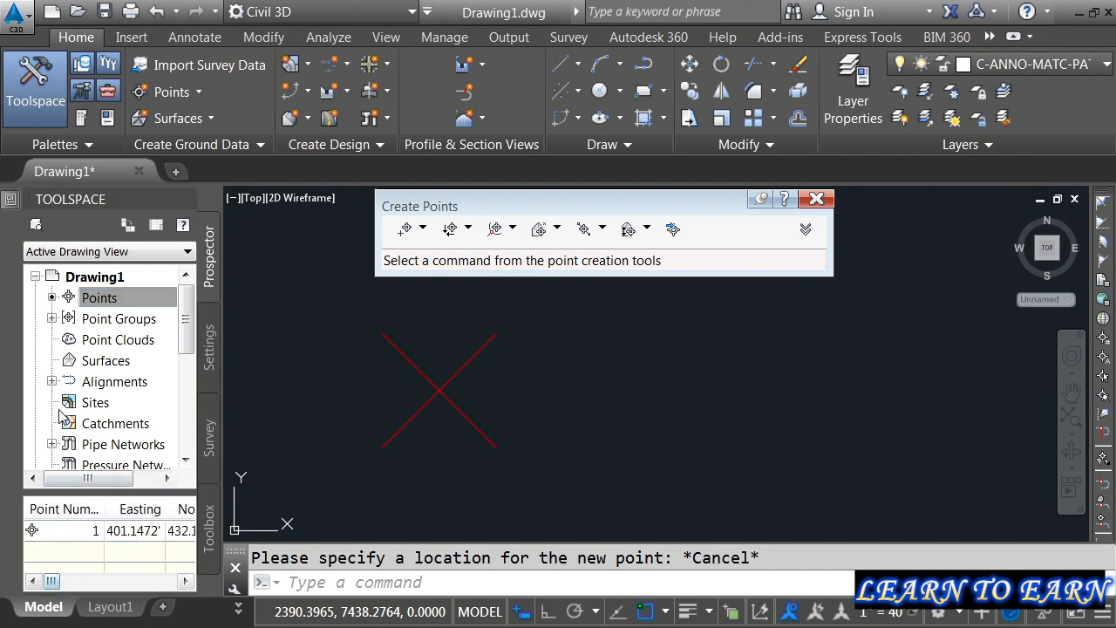
Step: Set the point label style of the _All Points group to Point#-Elevation-Description
{"action": "left_click", "coordinate": [51, 319]}
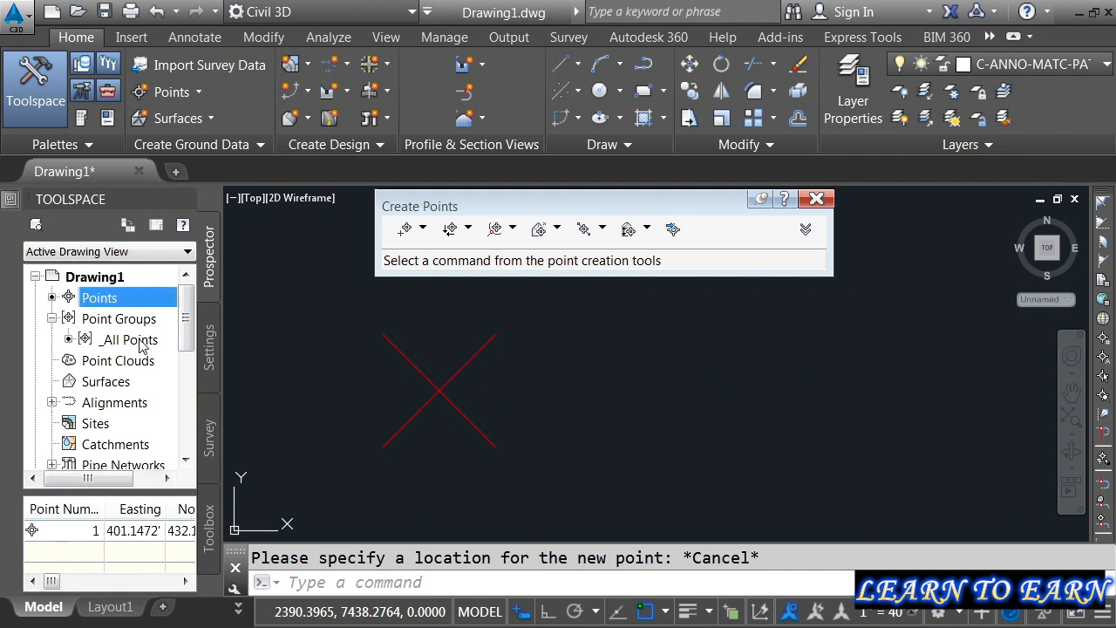
{"action": "mouse_move", "coordinate": [101, 346]}
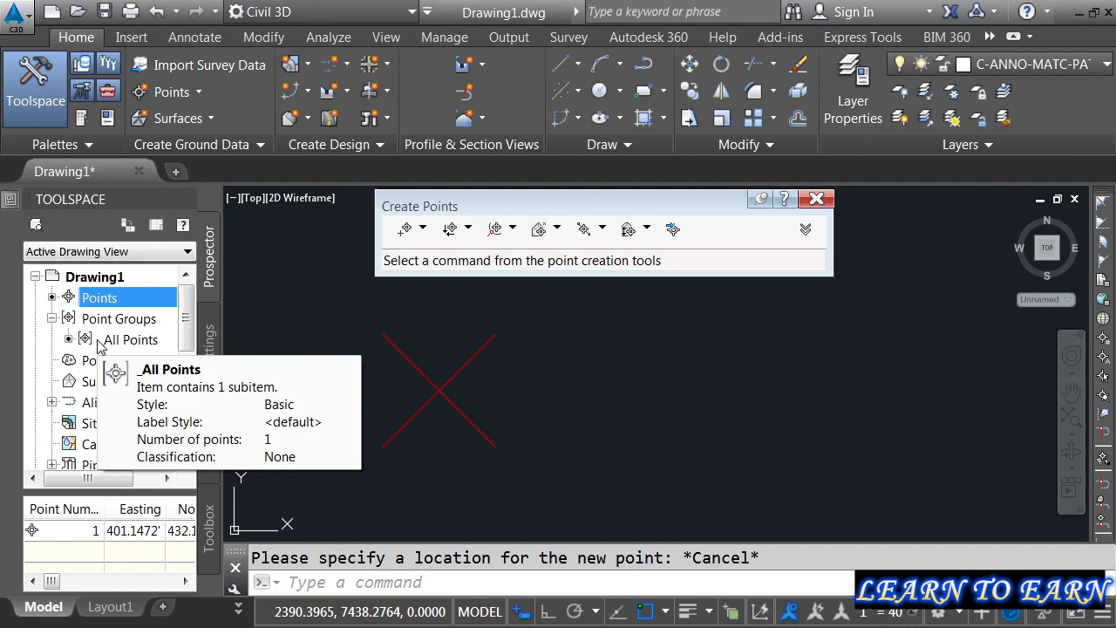
{"action": "left_click", "coordinate": [113, 340]}
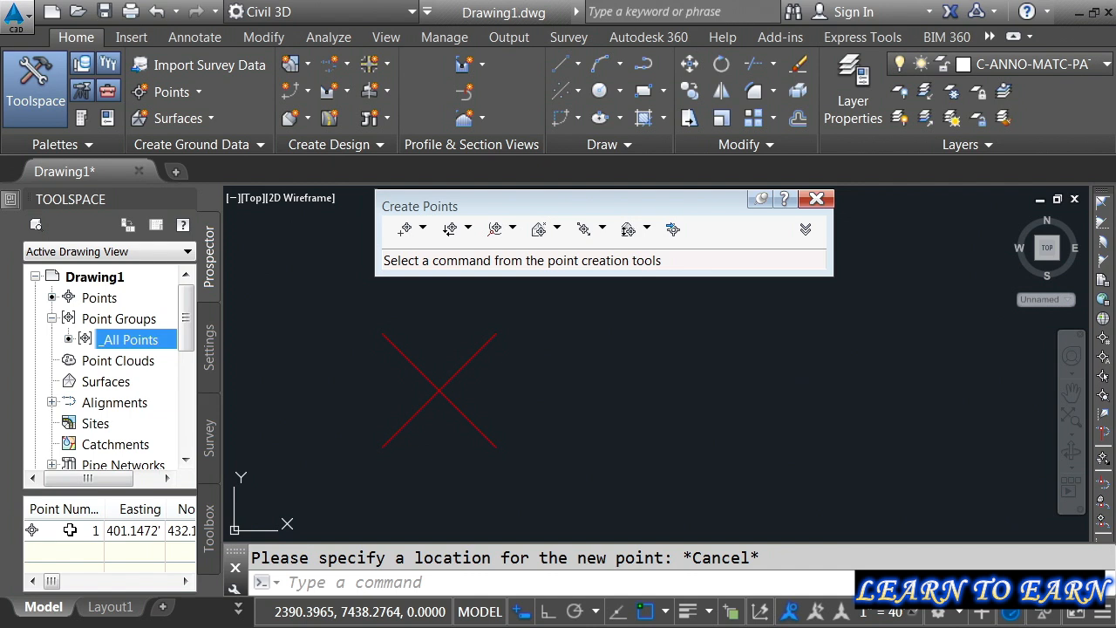
{"action": "right_click", "coordinate": [116, 344]}
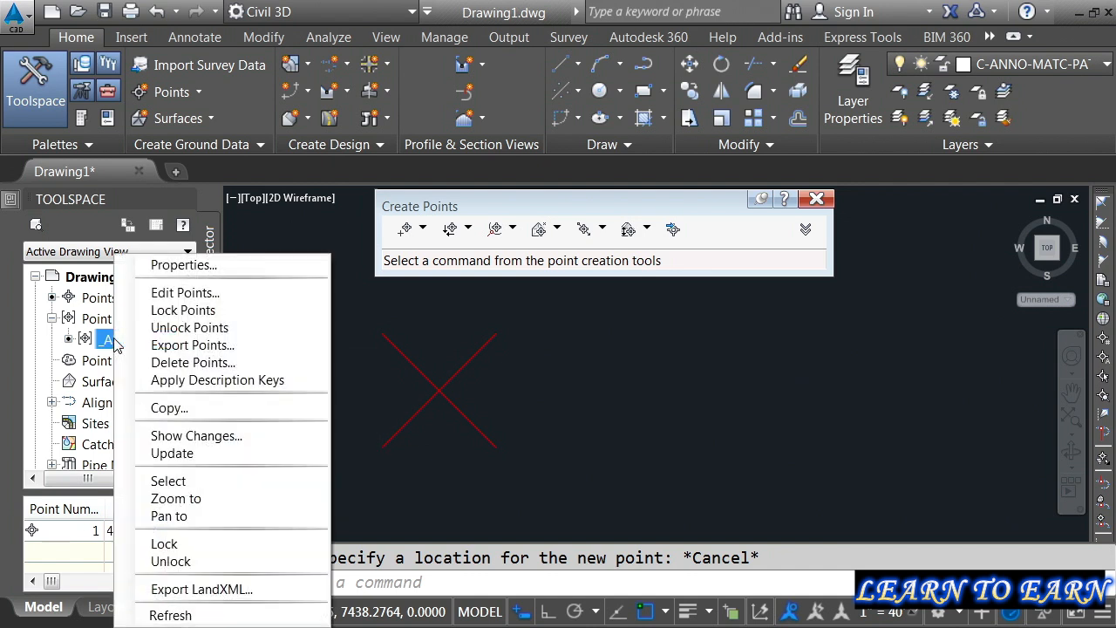
{"action": "left_click", "coordinate": [168, 265]}
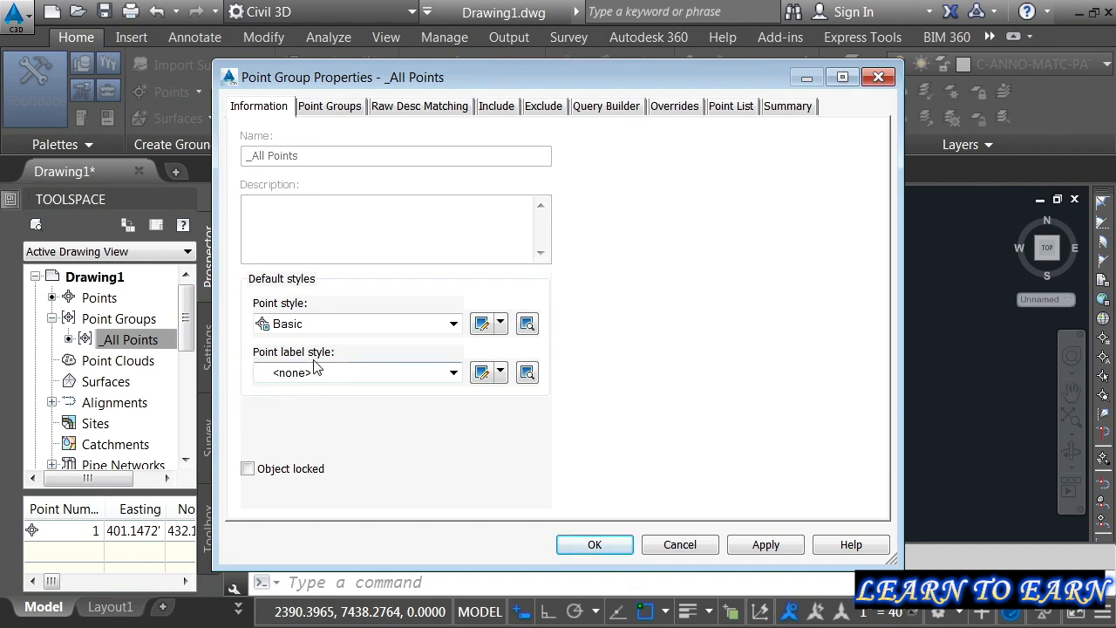
{"action": "left_click", "coordinate": [453, 373]}
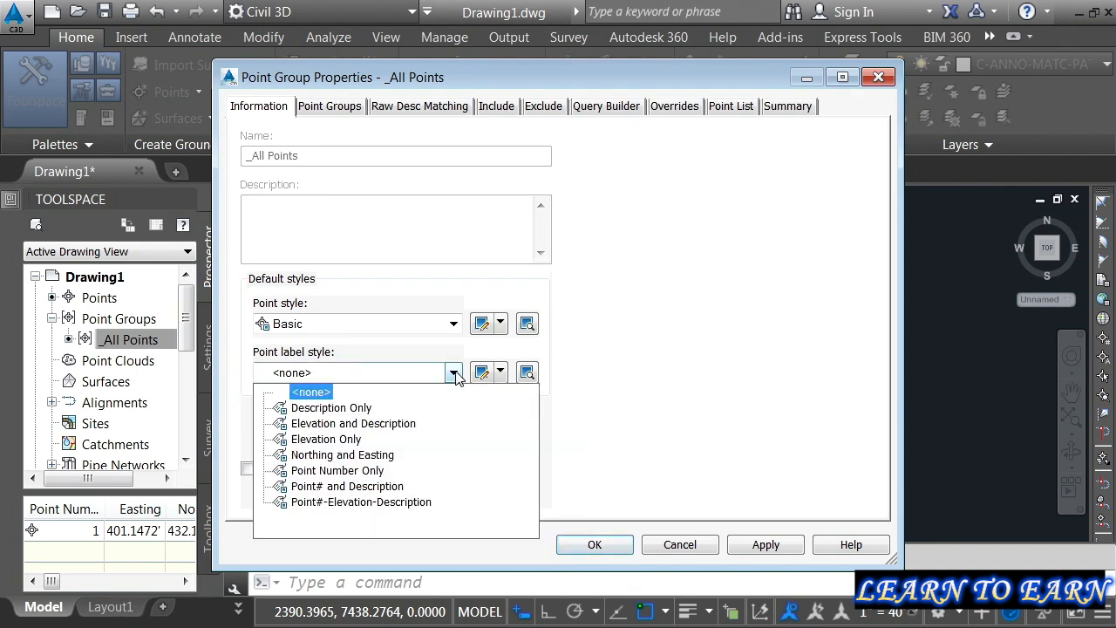
{"action": "left_click", "coordinate": [344, 504]}
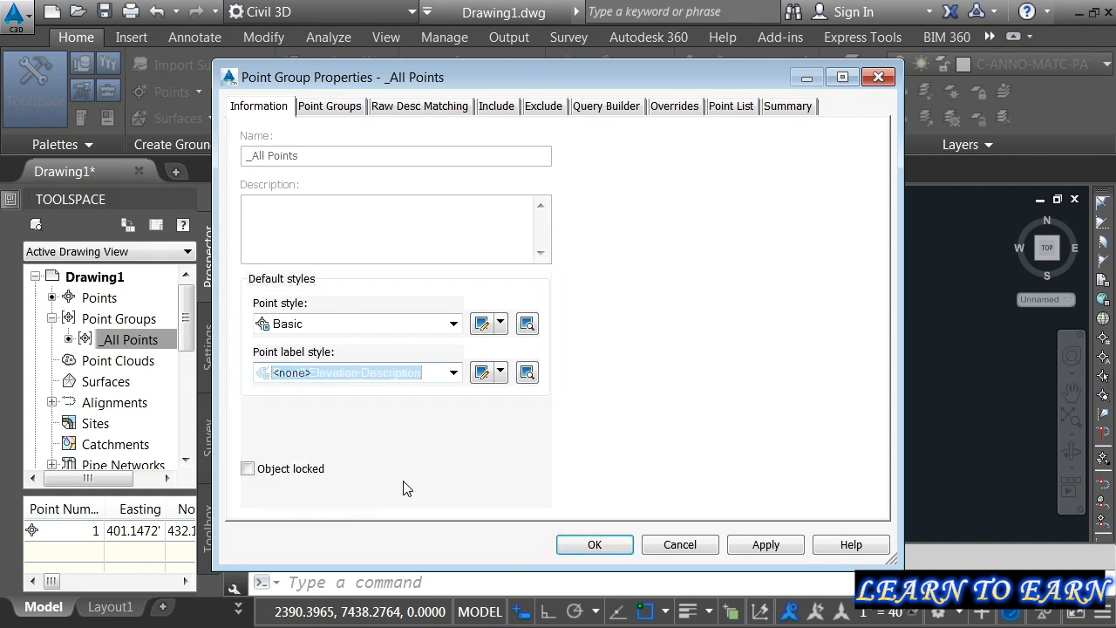
{"action": "left_click", "coordinate": [590, 544]}
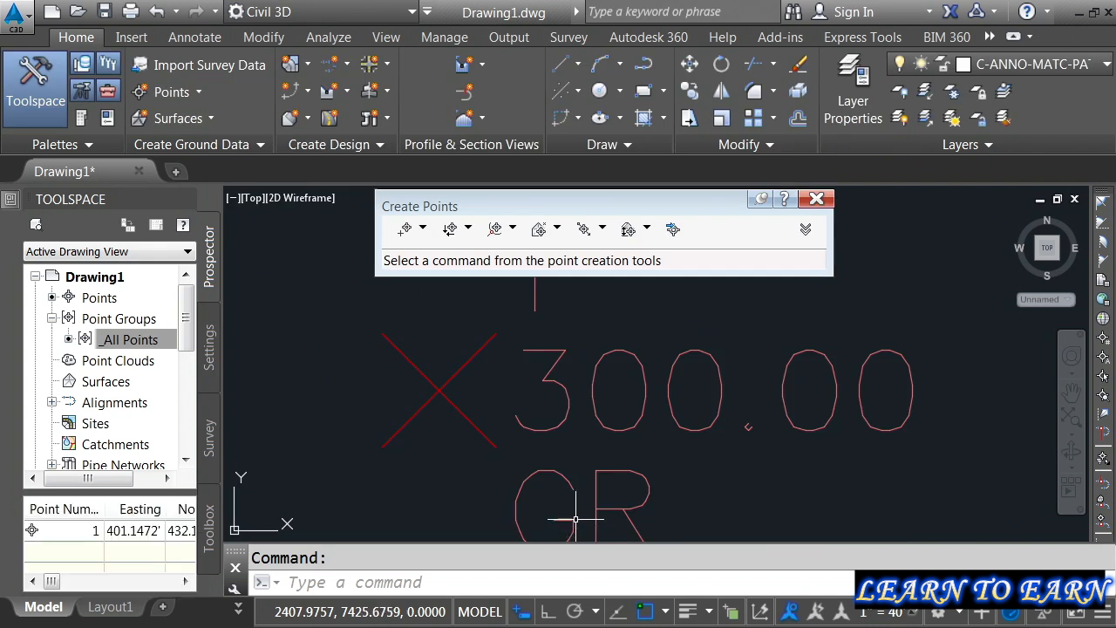
Step: Create a second manual point east of the GR point, at about easting 2442, northing 7433, with description CB and elevation 295
{"action": "scroll", "coordinate": [700, 484], "scroll_direction": "down", "scroll_amount": 2}
{"action": "middle_click_drag", "start_coordinate": [687, 476], "coordinate": [496, 424]}
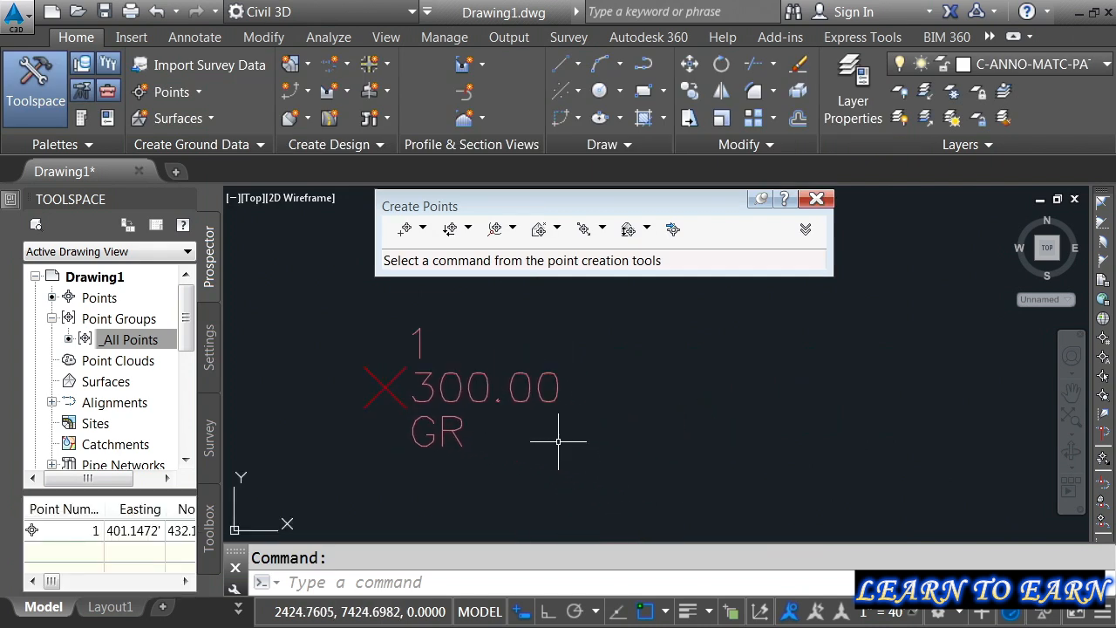
{"action": "left_click", "coordinate": [403, 230]}
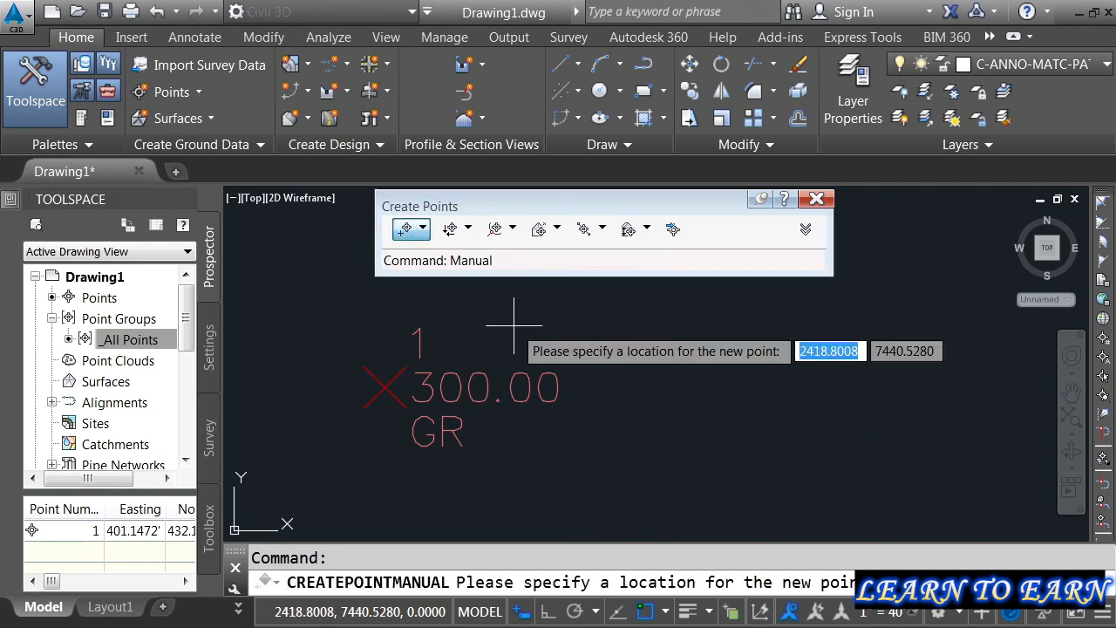
{"action": "left_click", "coordinate": [688, 381]}
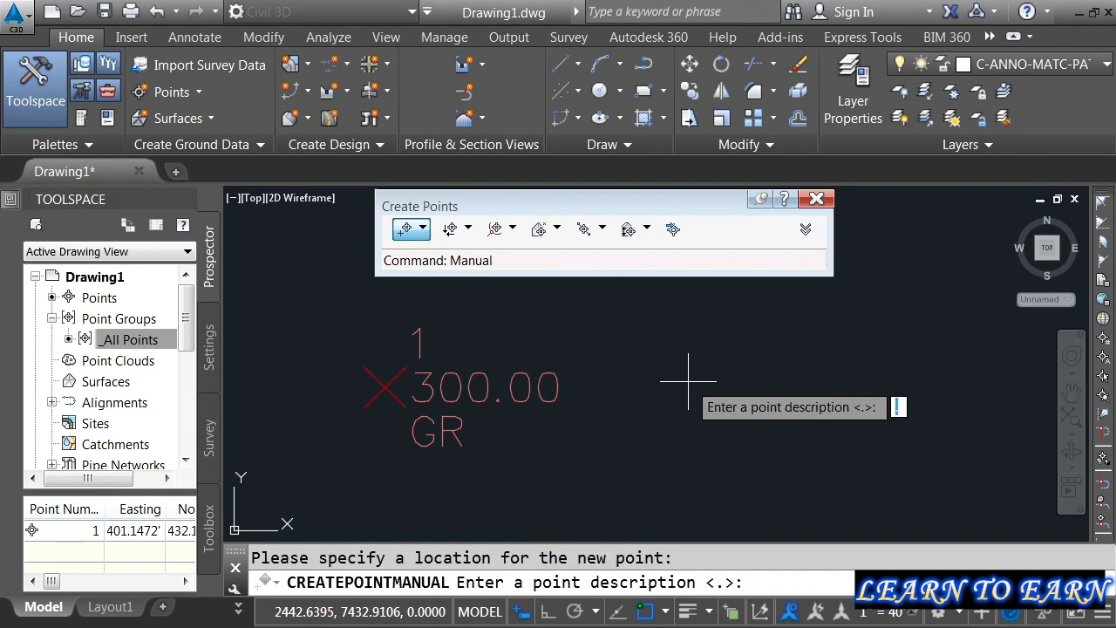
{"action": "type", "text": "CB"}
{"action": "key", "text": "Return"}
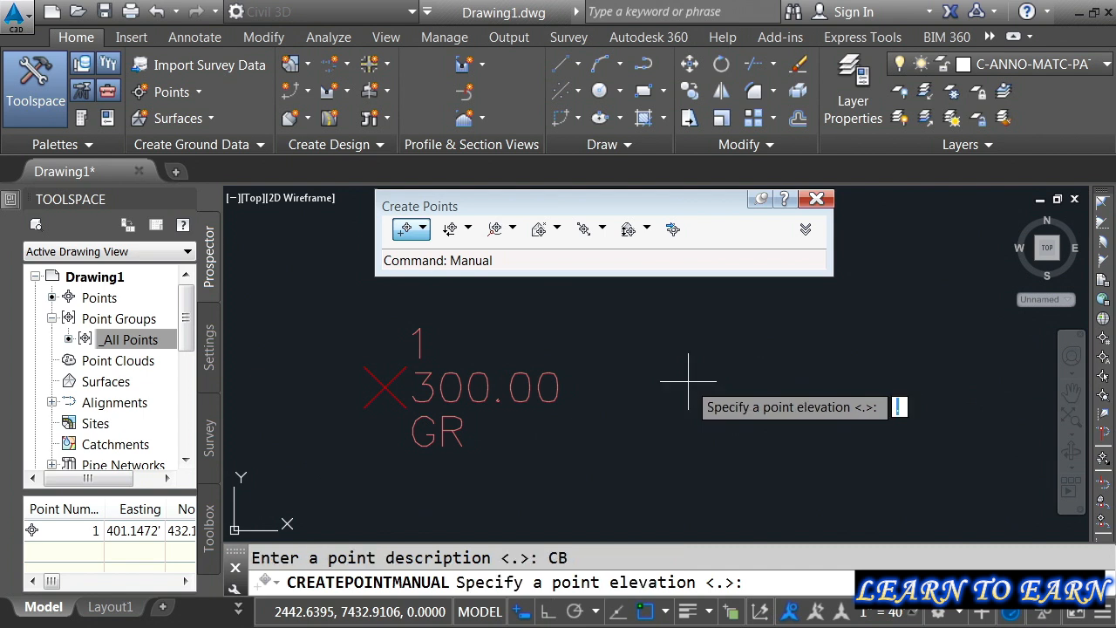
{"action": "type", "text": "295"}
{"action": "key", "text": "Return"}
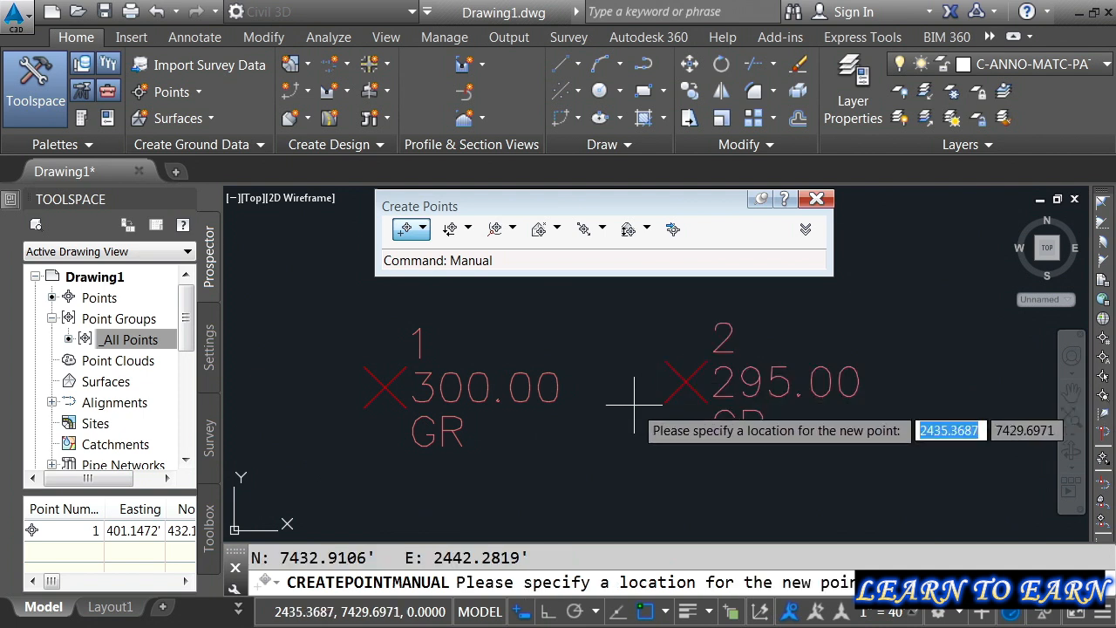
{"action": "key", "text": "Escape"}
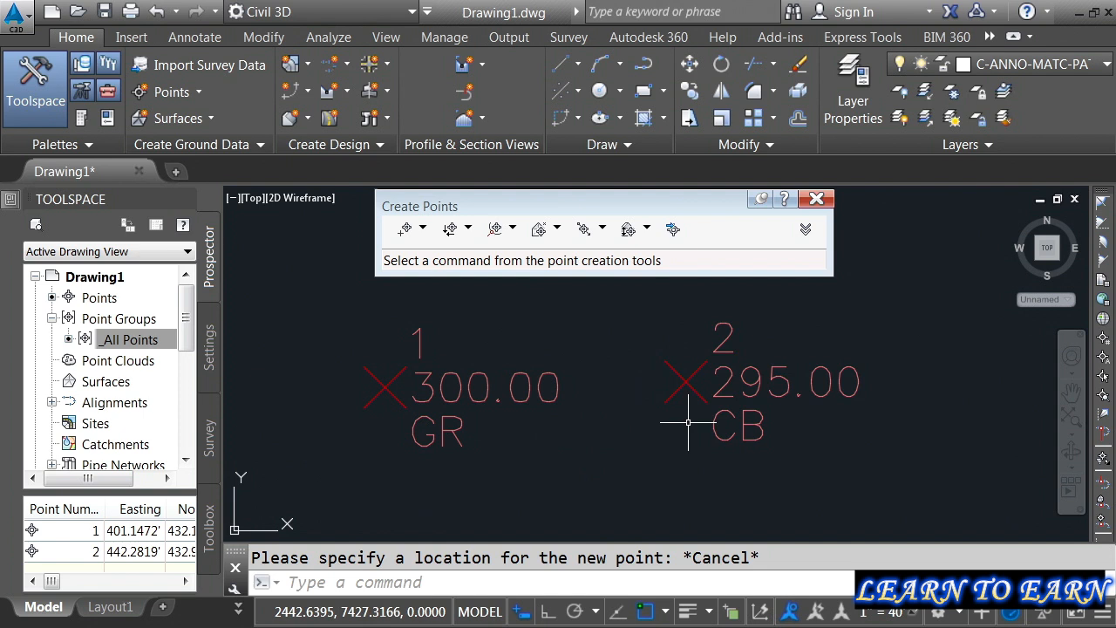
Step: Change the point style of the CB point to Catch Basin in its properties
{"action": "left_click", "coordinate": [680, 382]}
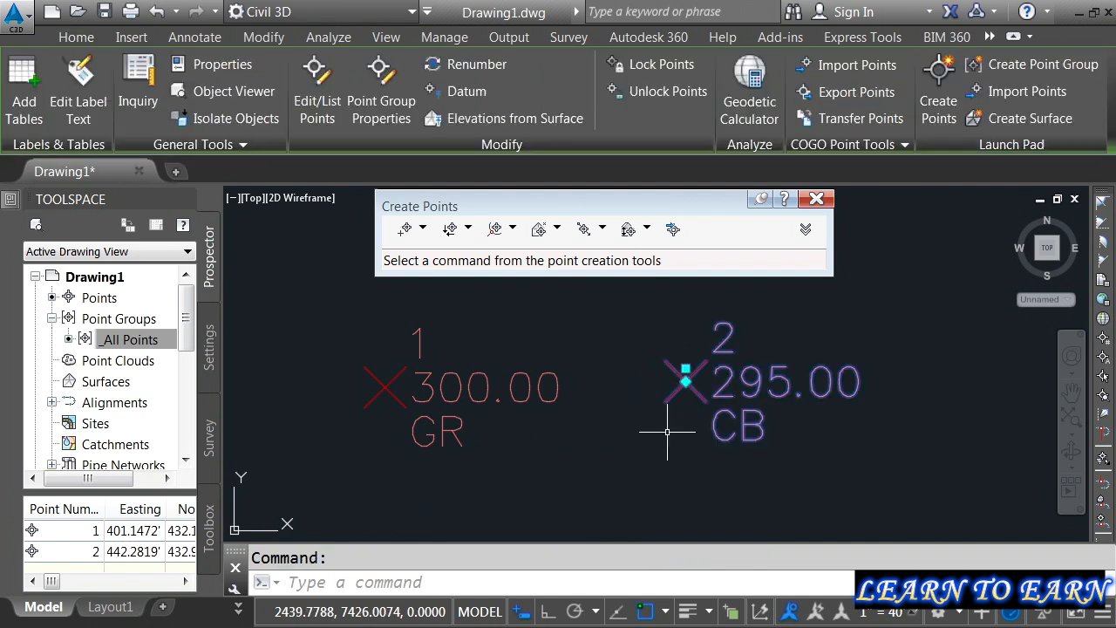
{"action": "left_click", "coordinate": [10, 201]}
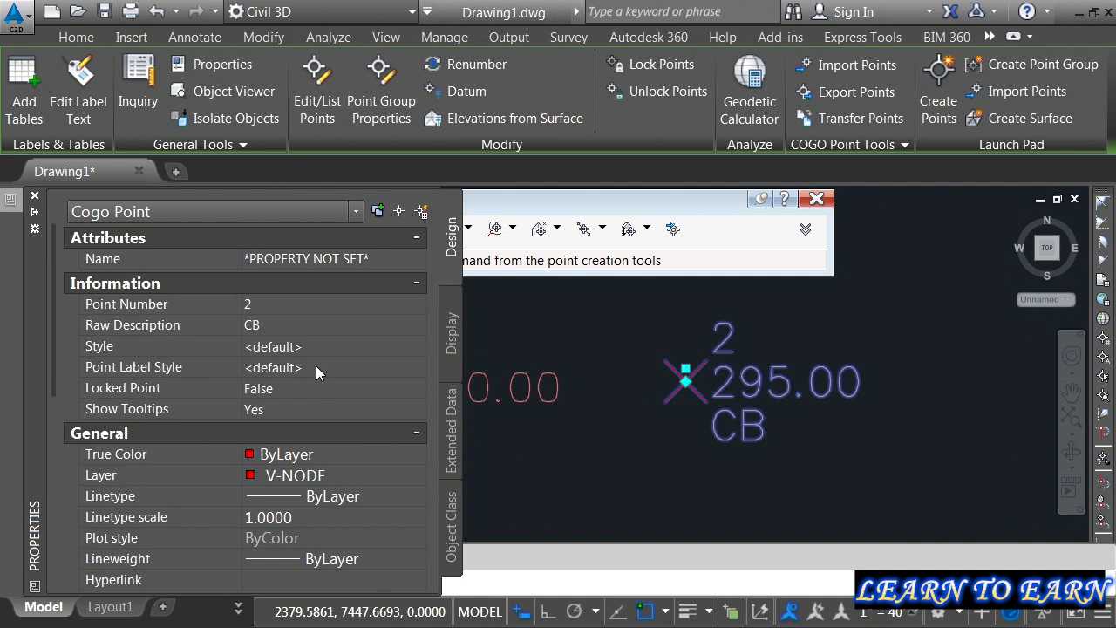
{"action": "left_click", "coordinate": [358, 347]}
{"action": "left_click", "coordinate": [359, 347]}
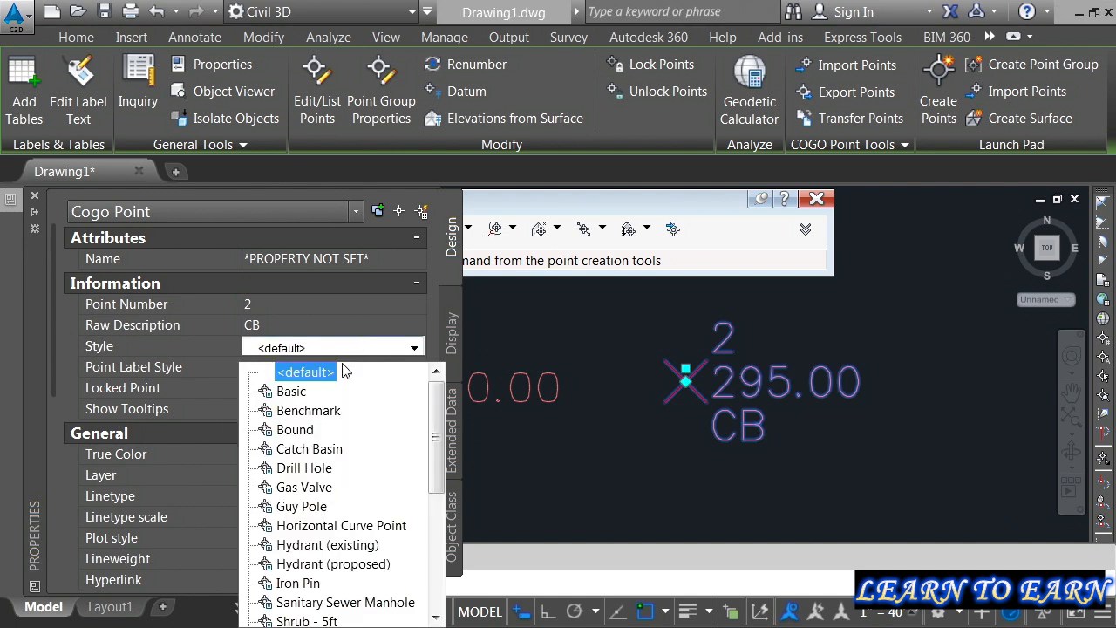
{"action": "left_click", "coordinate": [325, 448]}
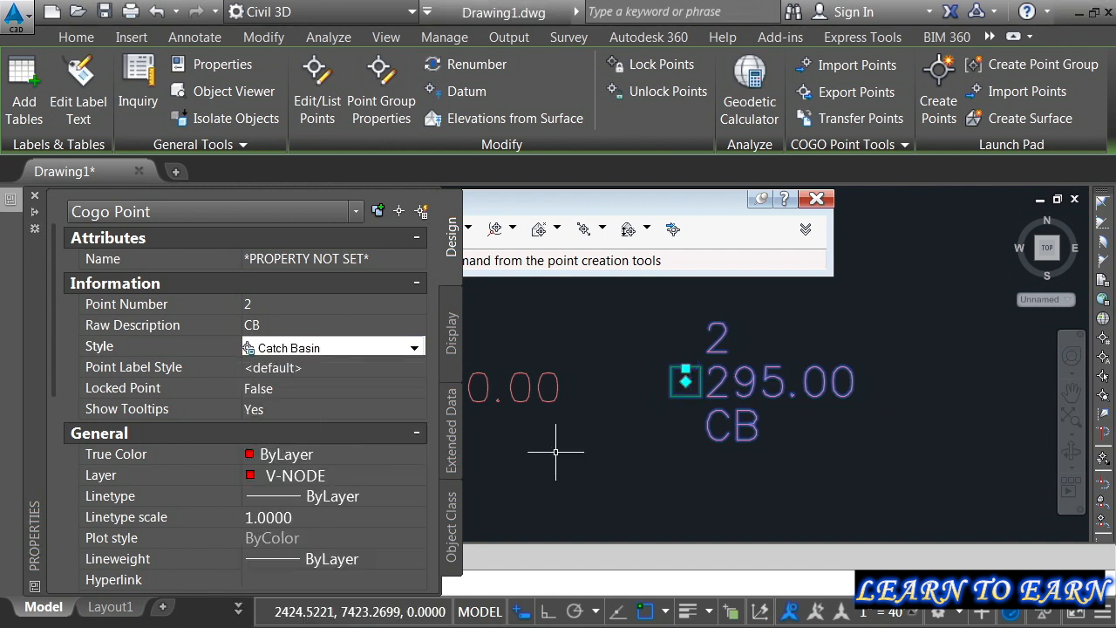
Step: Create a third manual point east of the CB point, at about easting 2493, northing 7435, with description FIP and elevation 275
{"action": "key", "text": "Escape"}
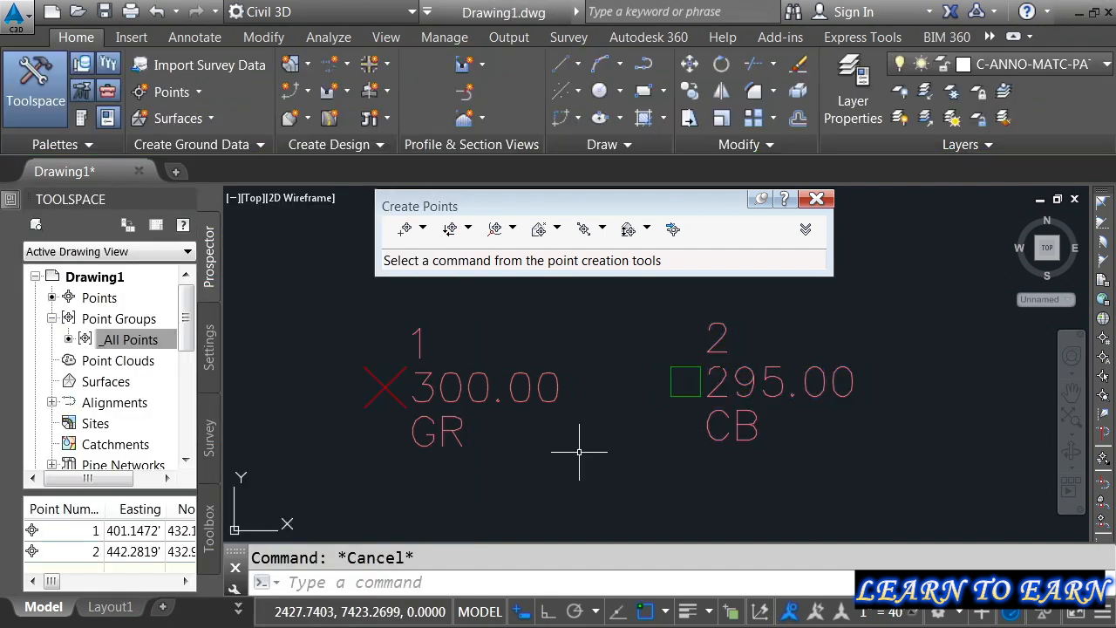
{"action": "scroll", "coordinate": [689, 436], "scroll_direction": "down", "scroll_amount": 1}
{"action": "middle_click_drag", "start_coordinate": [860, 461], "coordinate": [683, 463]}
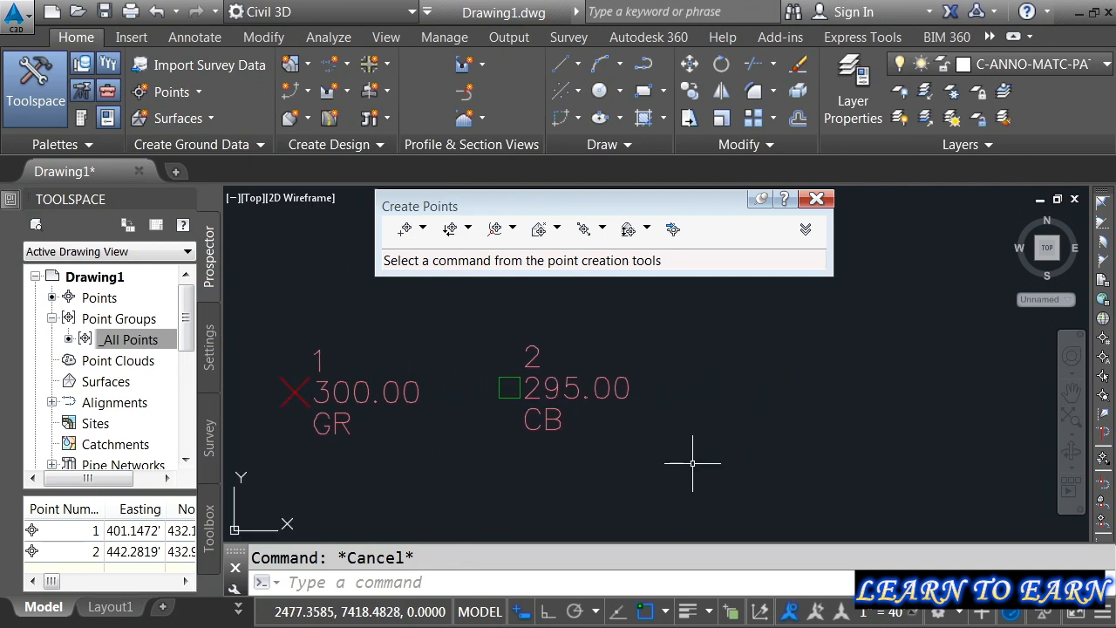
{"action": "left_click", "coordinate": [406, 228]}
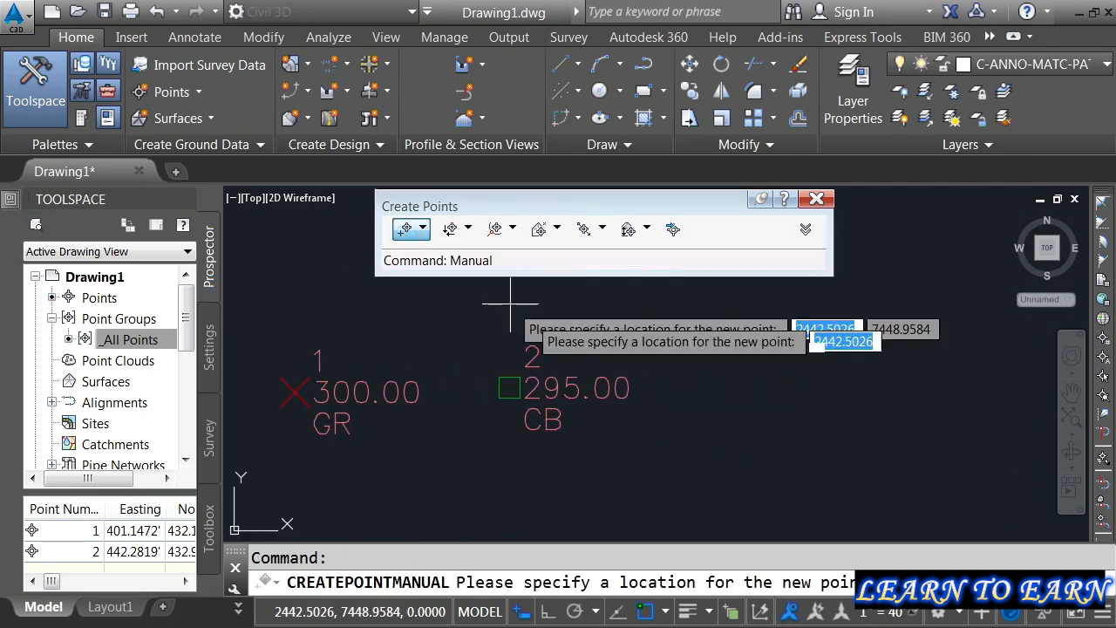
{"action": "left_click", "coordinate": [770, 381]}
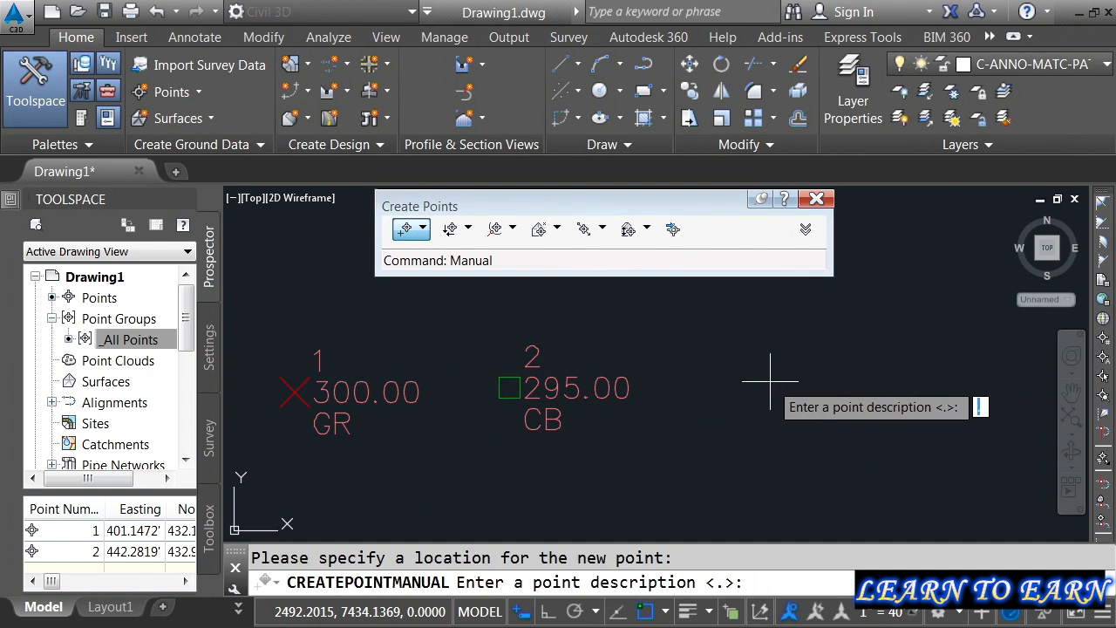
{"action": "type", "text": "FIP"}
{"action": "key", "text": "Return"}
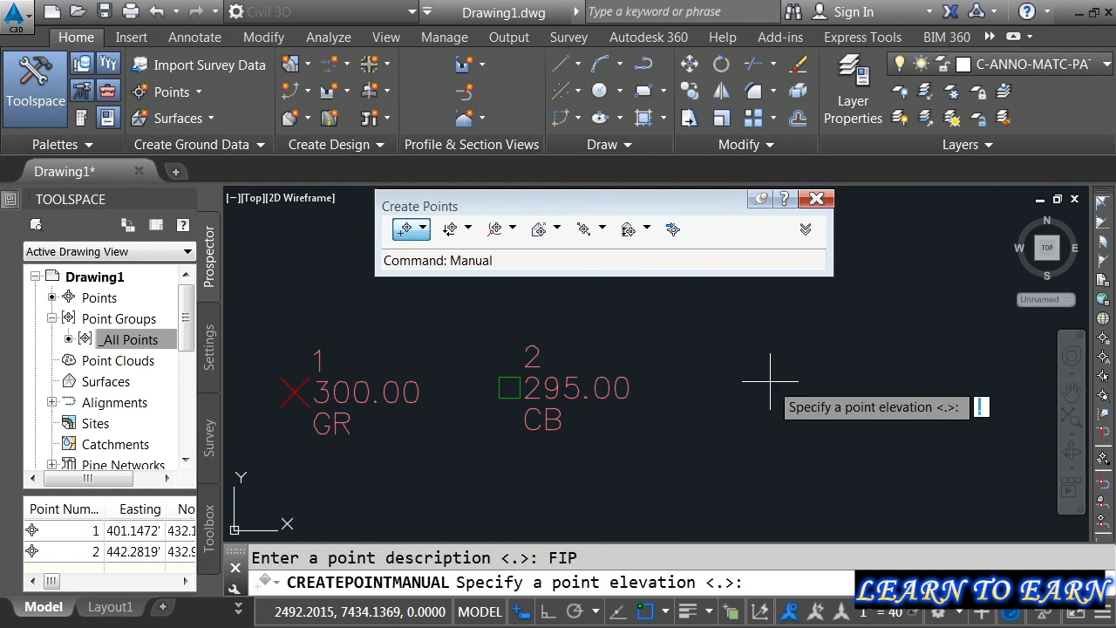
{"action": "type", "text": "275"}
{"action": "key", "text": "Return"}
{"action": "key", "text": "Escape"}
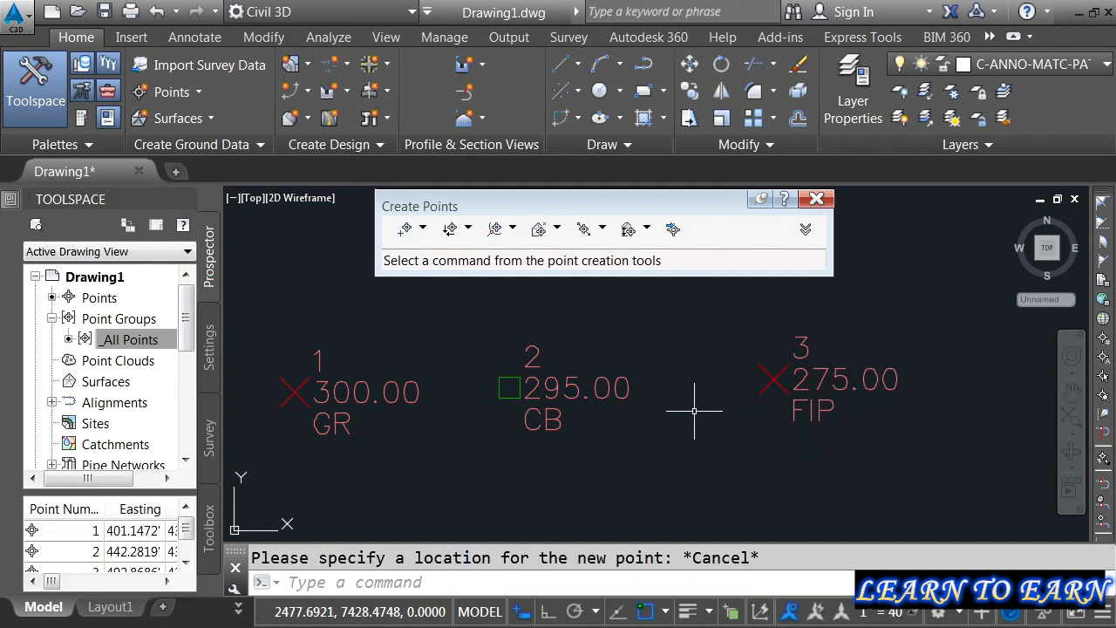
Step: Change the point style of the FIP point to Iron Pin in its properties
{"action": "left_click", "coordinate": [756, 386]}
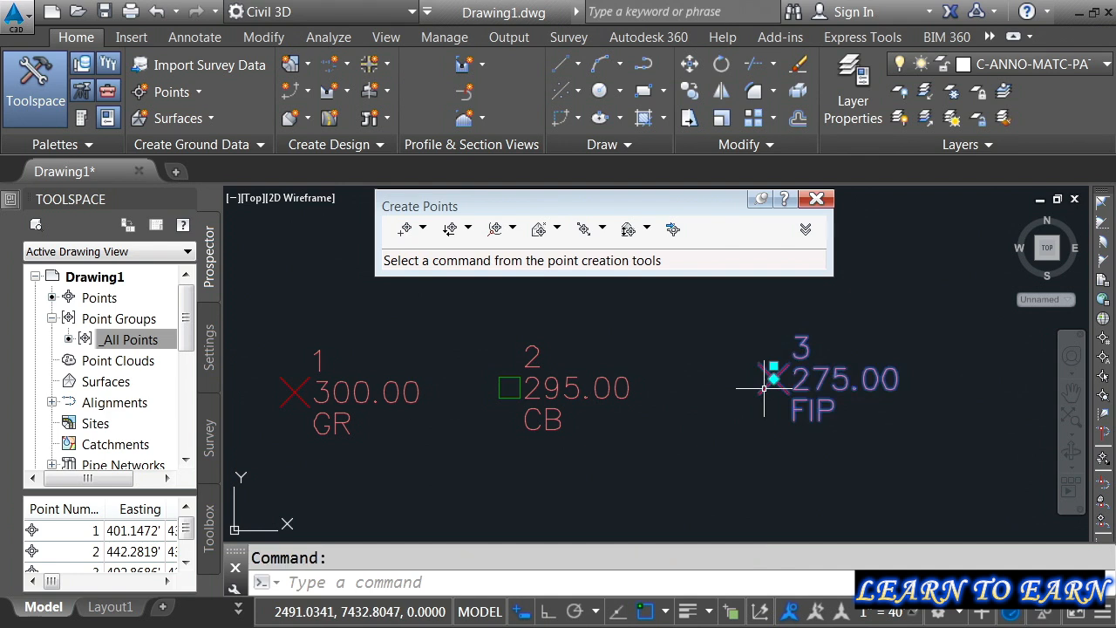
{"action": "key", "text": "ctrl+1"}
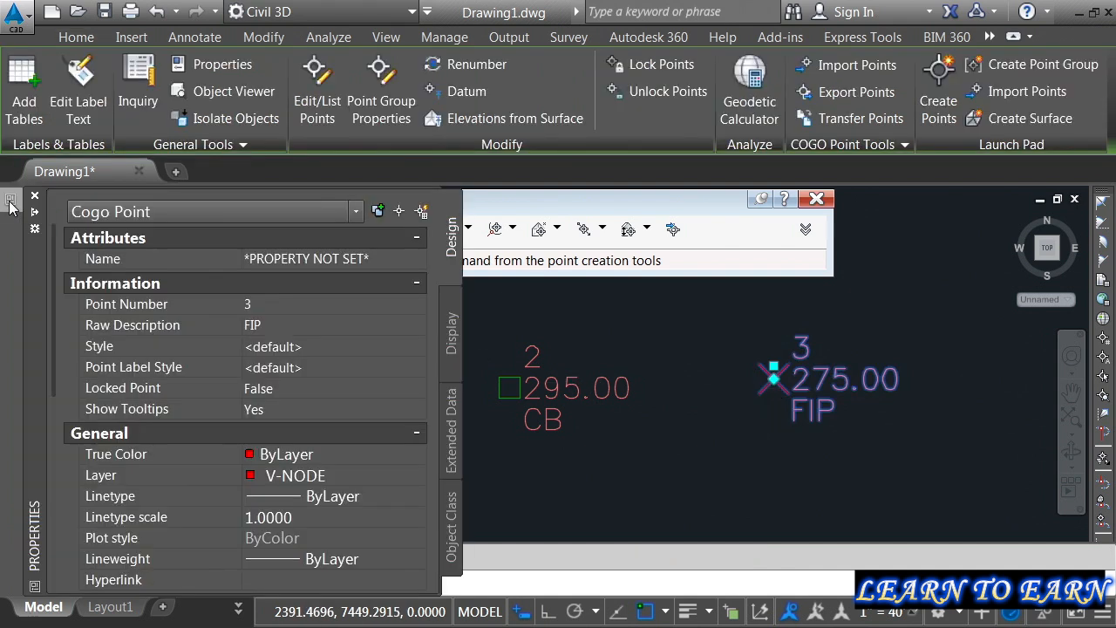
{"action": "left_click", "coordinate": [325, 347]}
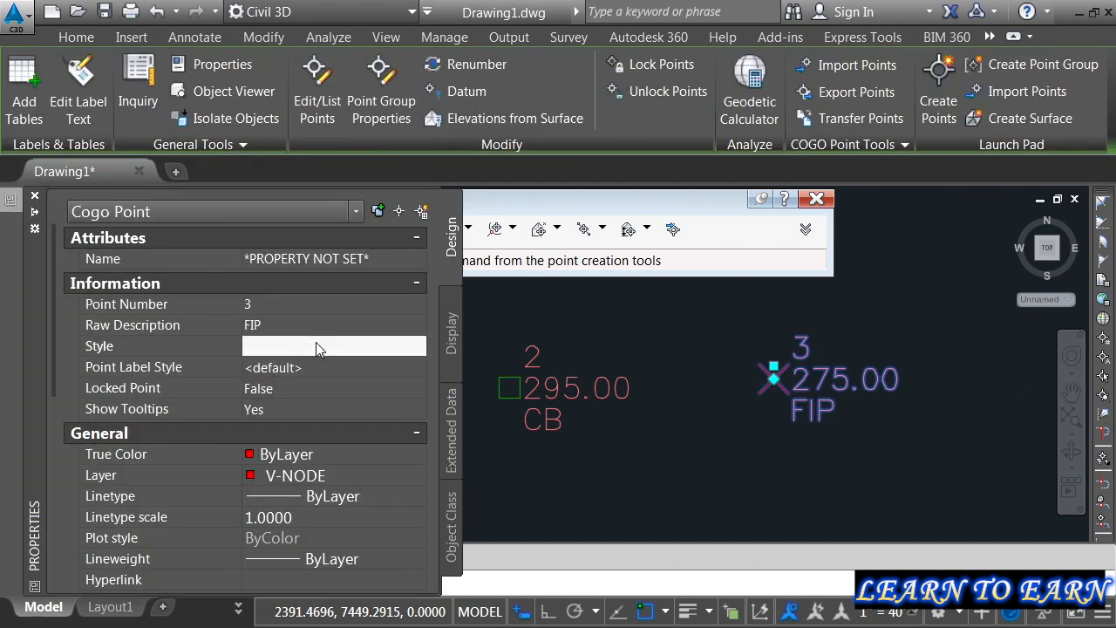
{"action": "left_click", "coordinate": [334, 348]}
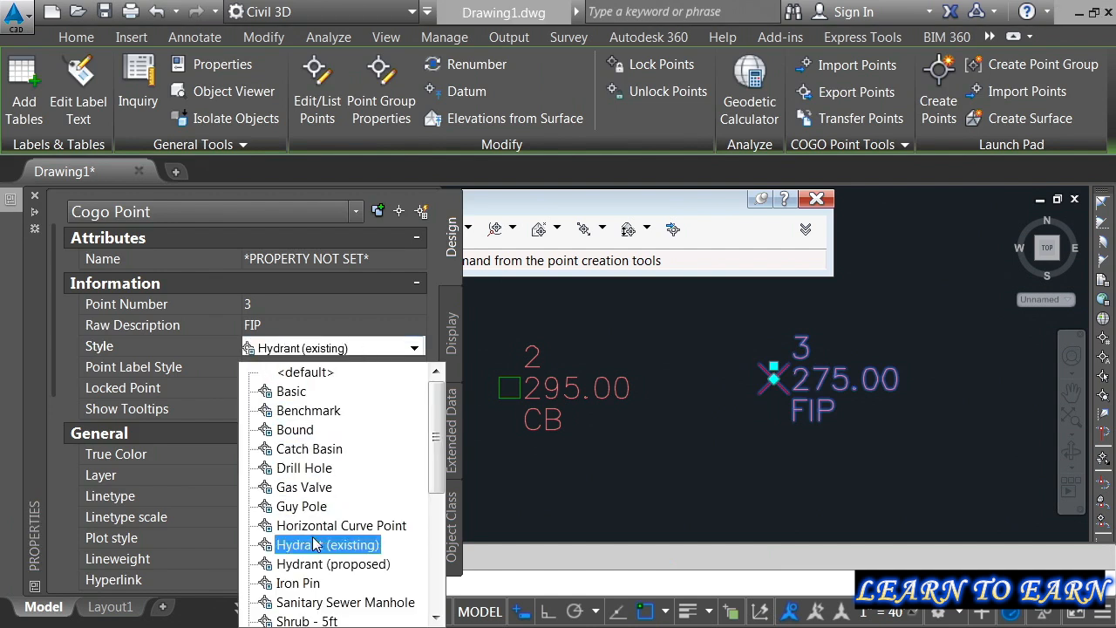
{"action": "left_click", "coordinate": [314, 583]}
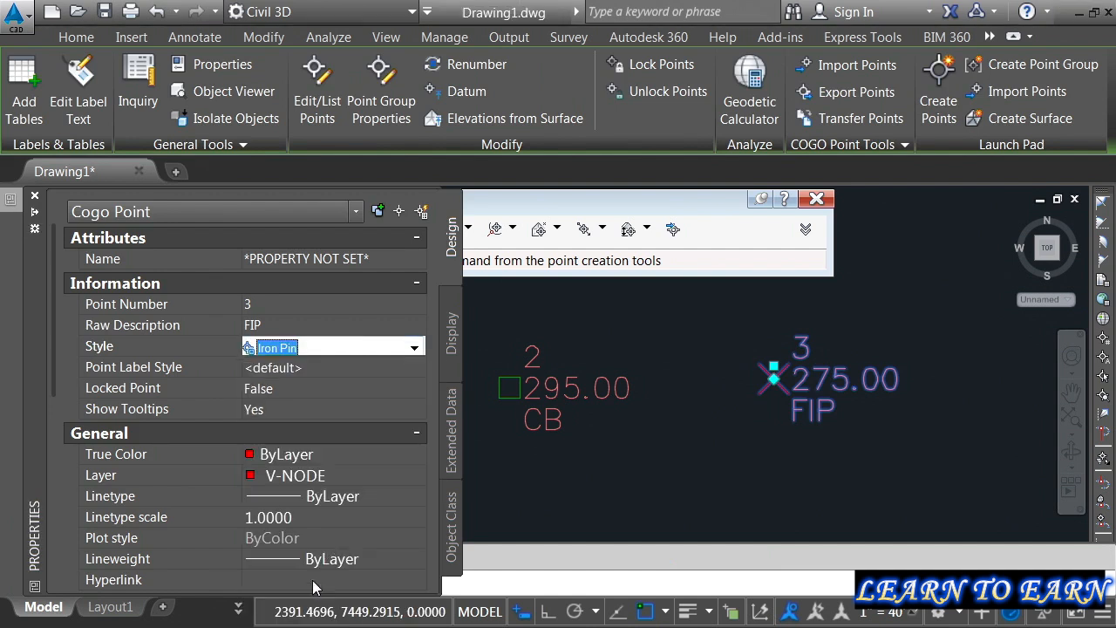
Step: Set the FIP point's own point label style to Northing and Easting and deselect the point
{"action": "left_click", "coordinate": [348, 367]}
{"action": "left_click", "coordinate": [349, 368]}
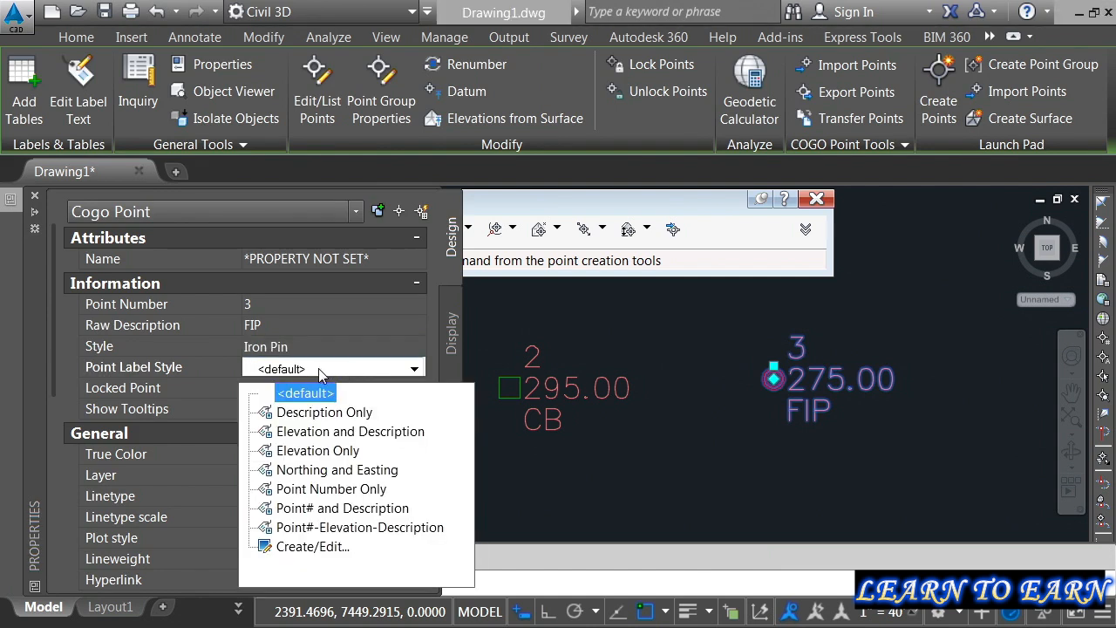
{"action": "left_click", "coordinate": [300, 471]}
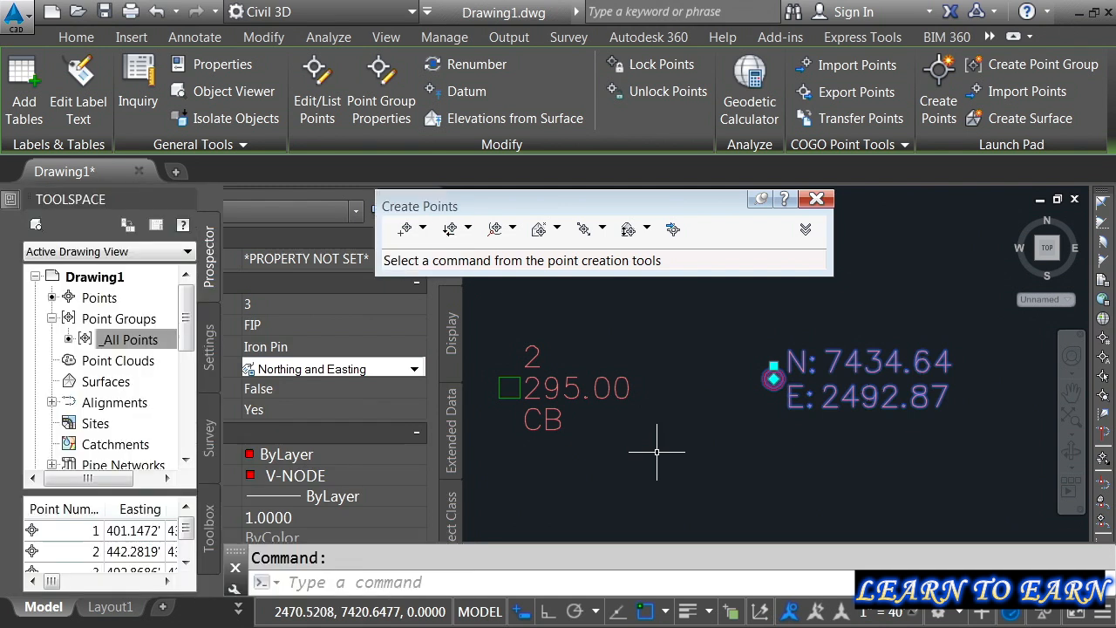
{"action": "key", "text": "Escape"}
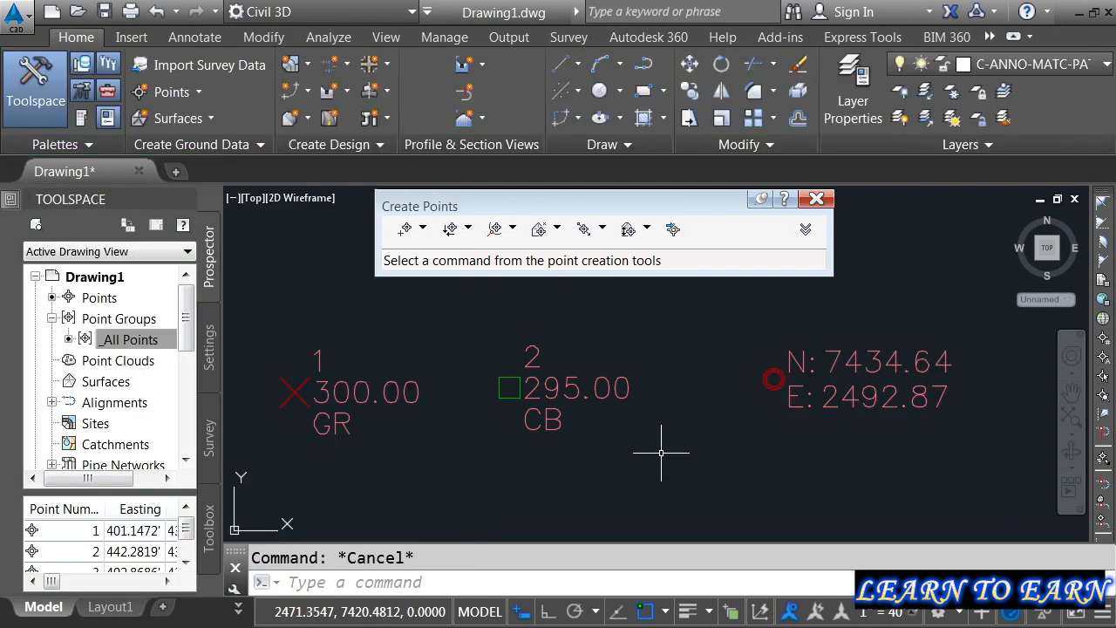